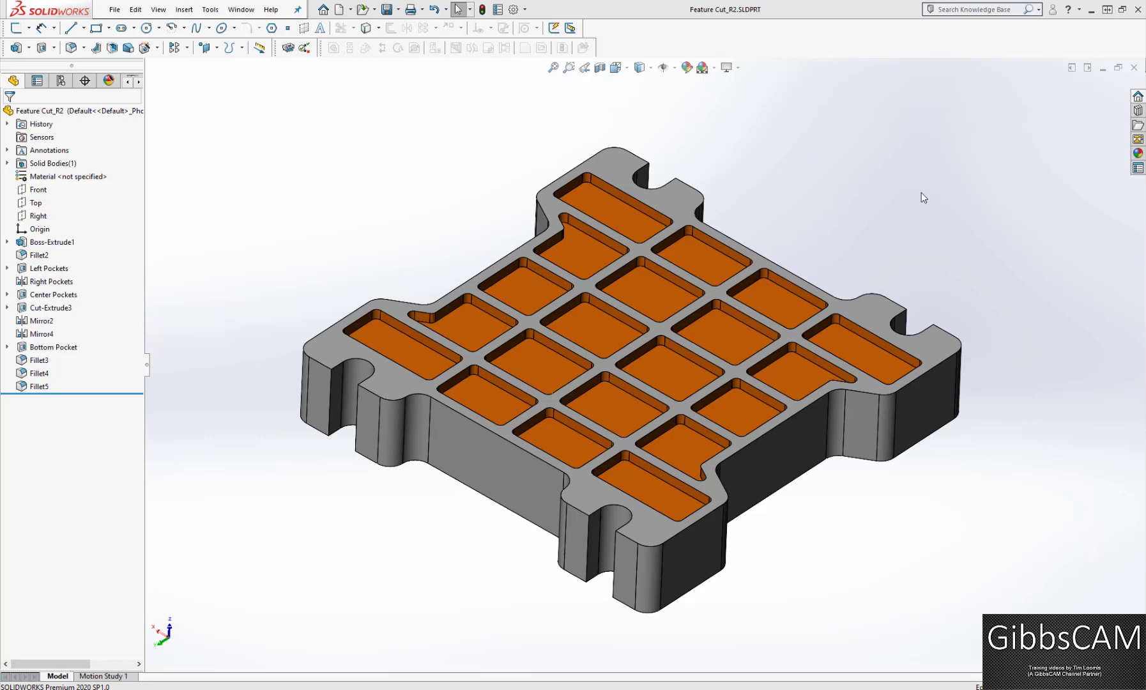
key("Down")
key("Down")
key("Down")
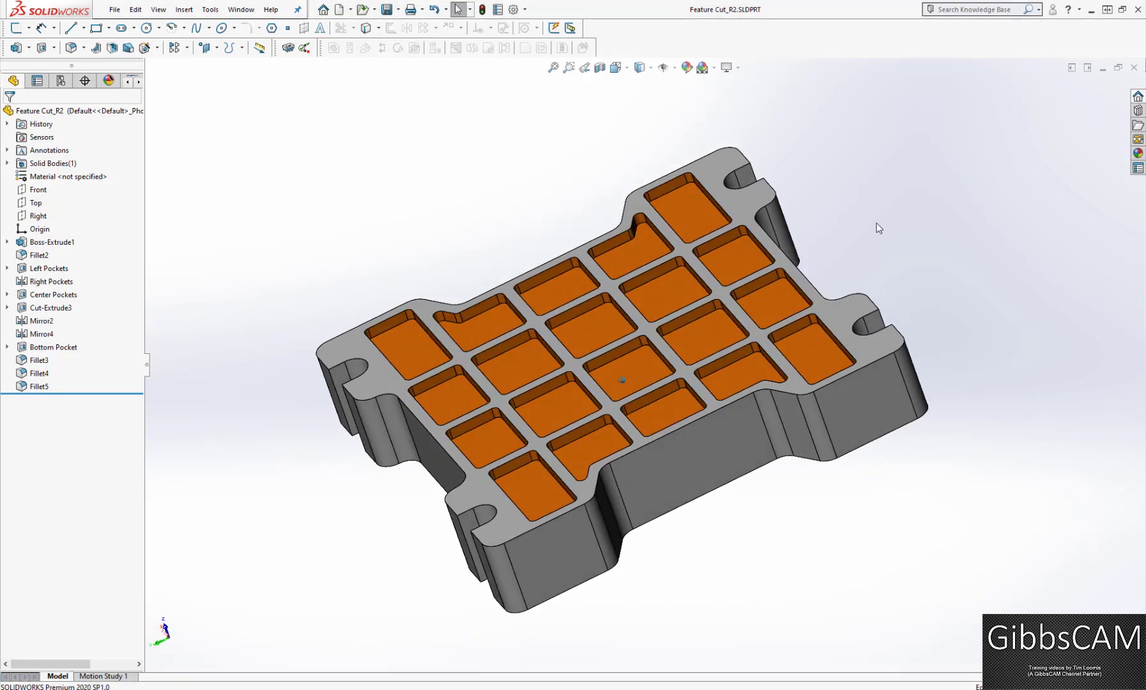
key("ctrl+7")
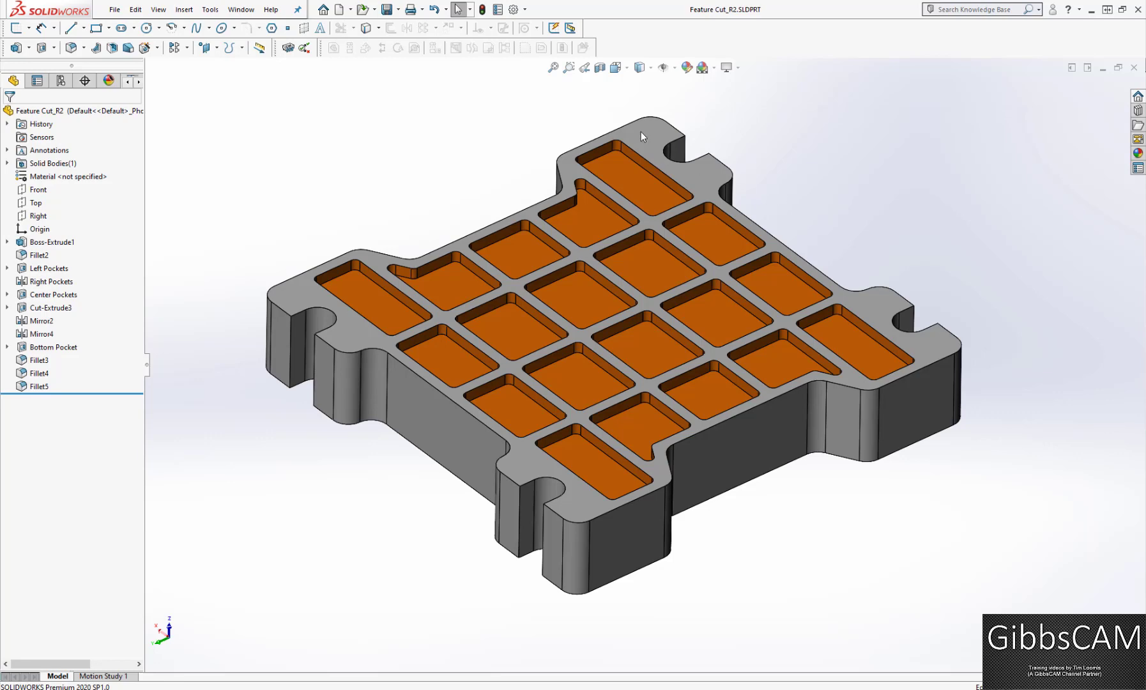
Check the GibbsCAM Add-In's activation and start-up settings in the add-ins list and accept the list
left_click(525, 10)
left_click(535, 54)
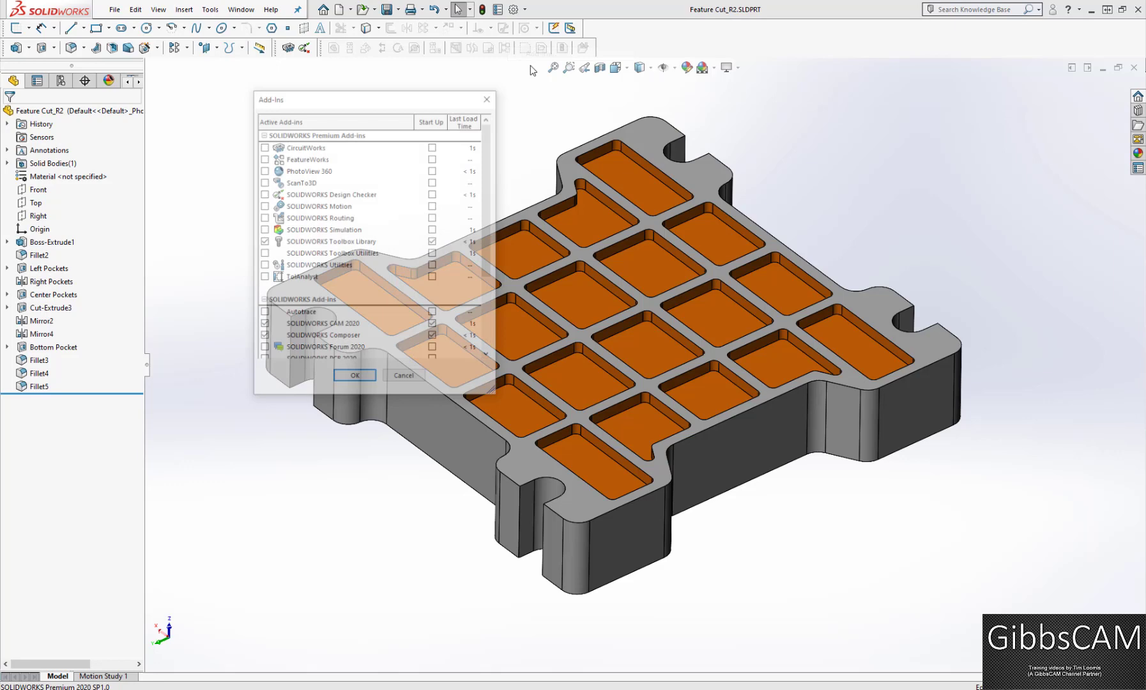
left_click_drag(489, 217, 490, 308)
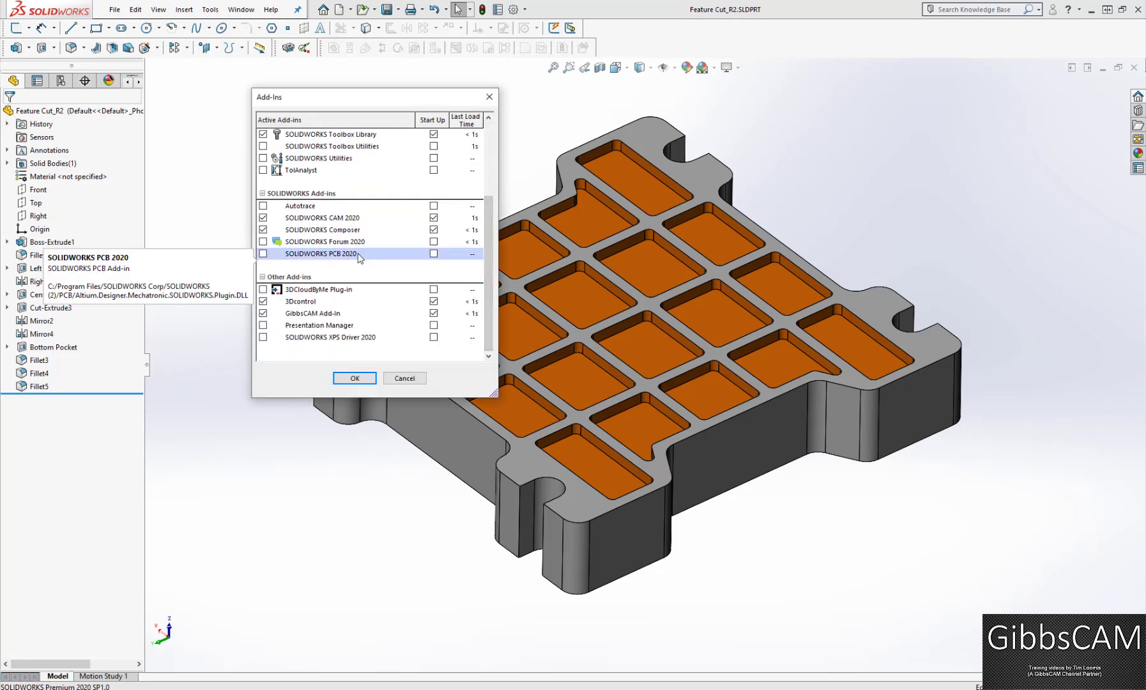
mouse_move(303, 317)
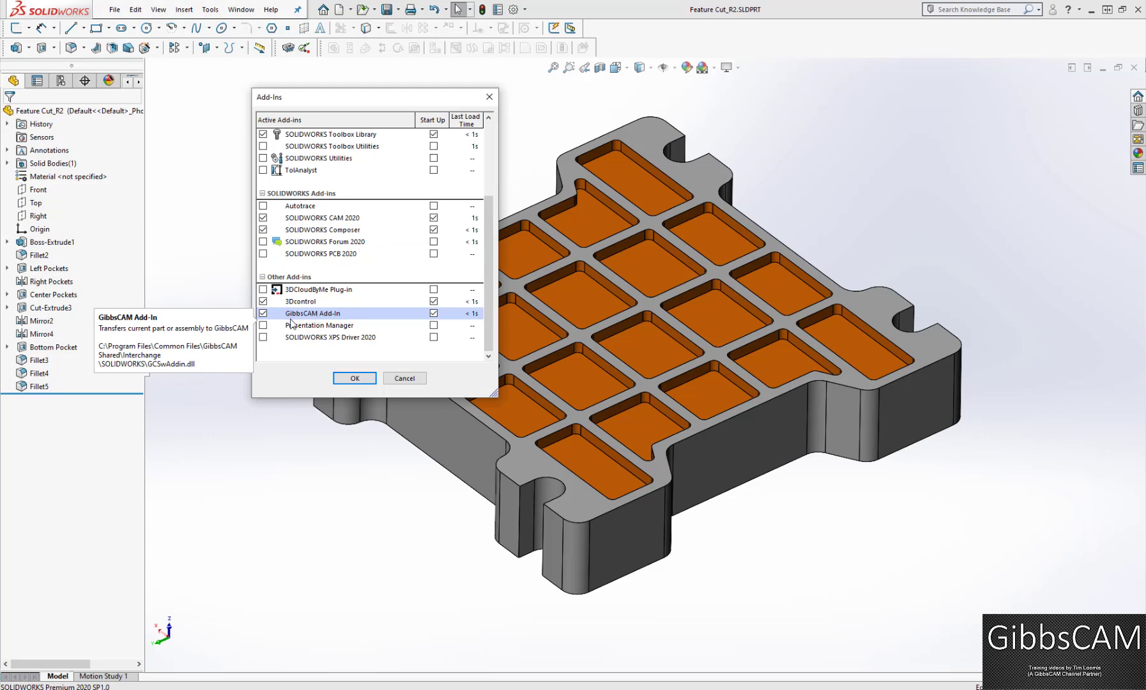
left_click(353, 378)
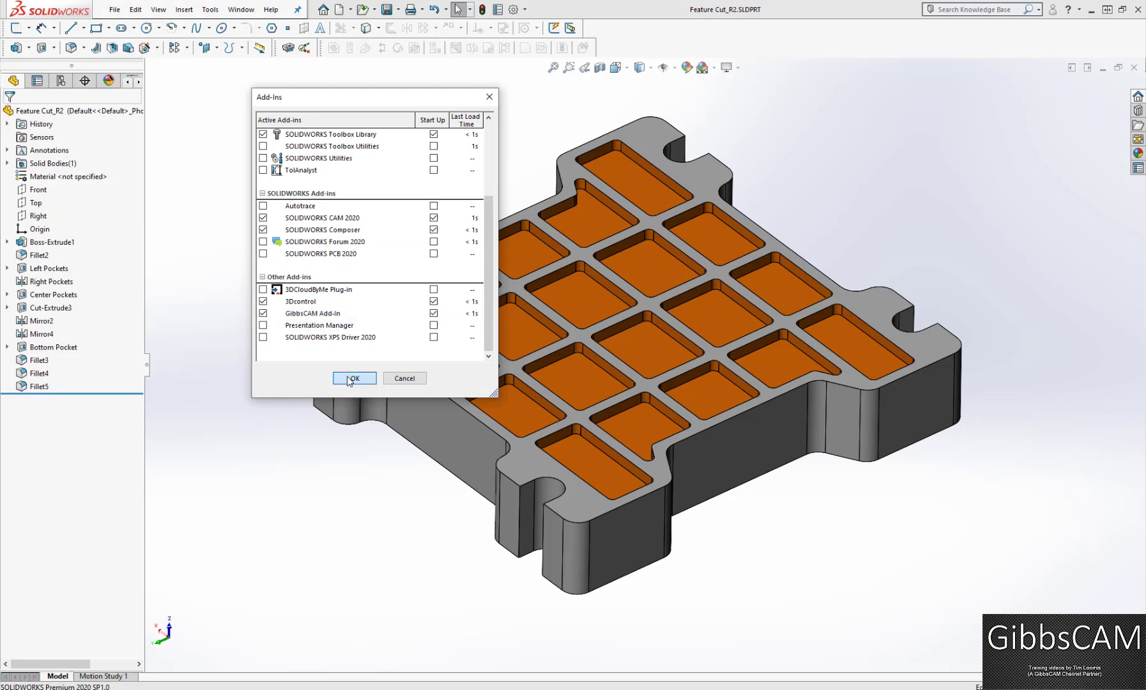
left_click(210, 9)
mouse_move(246, 58)
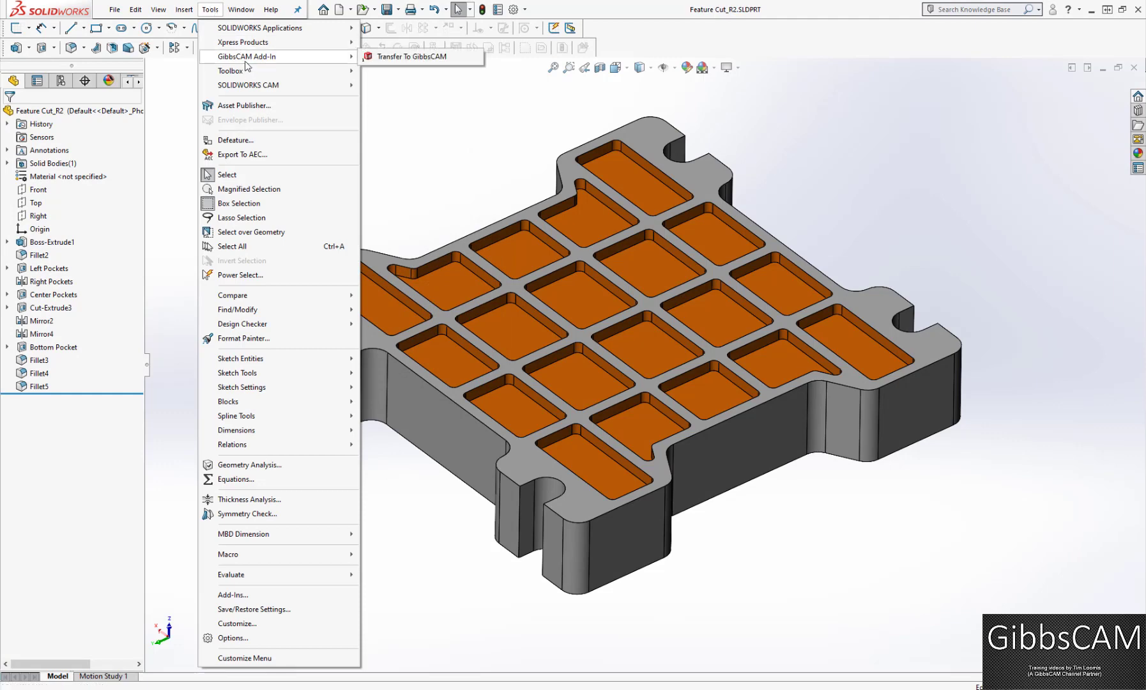
left_click(467, 133)
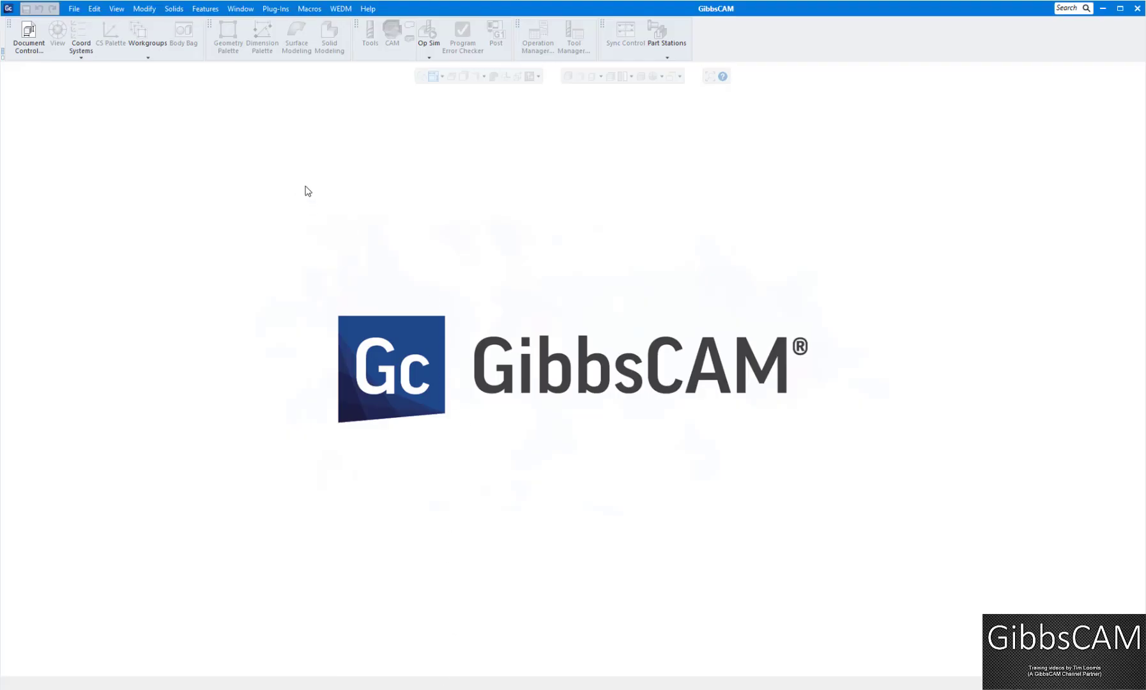
Review the machine, material and stock settings in GibbsCAM's Document Control, close it and return to SOLIDWORKS
left_click(29, 40)
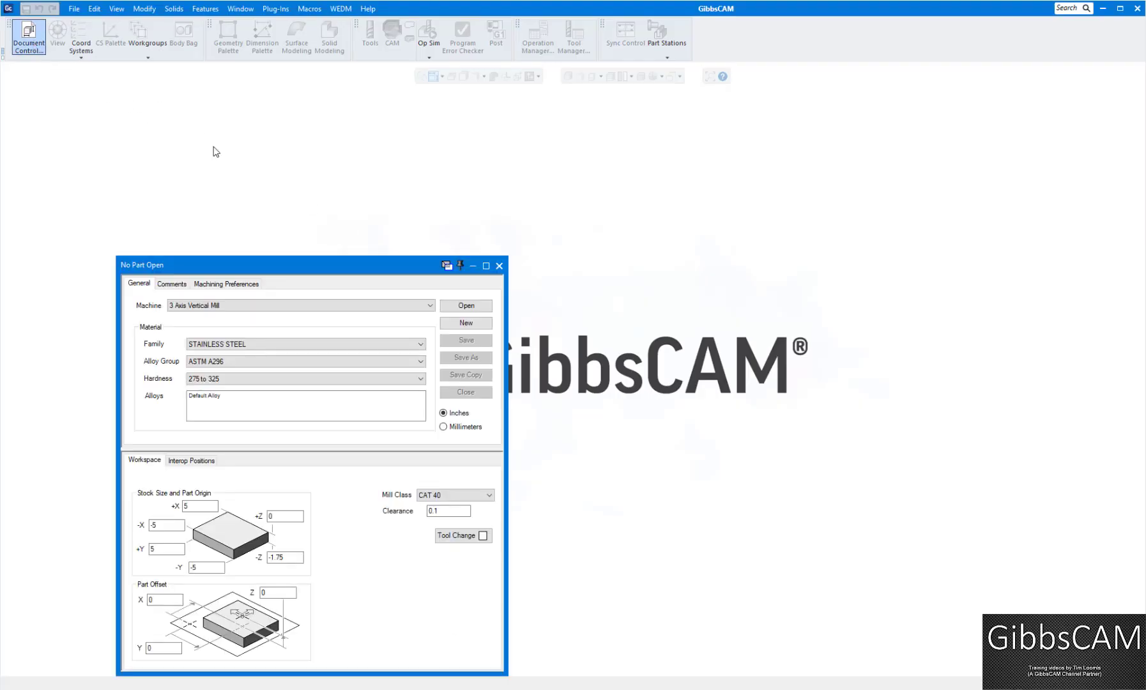
left_click(499, 266)
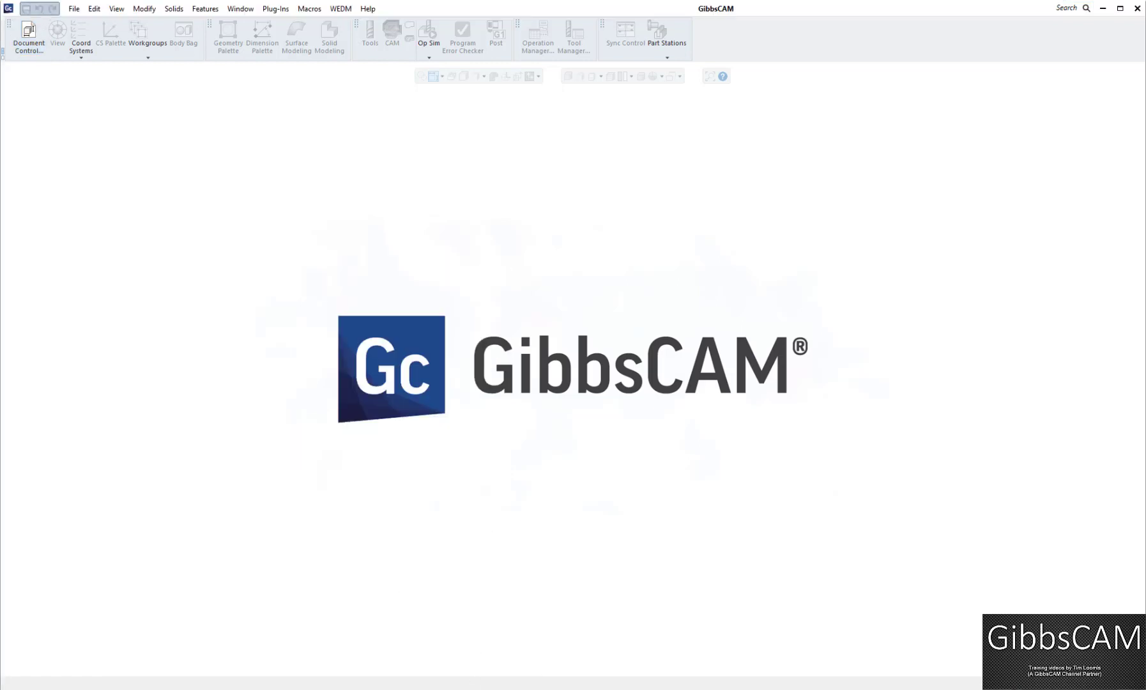
left_click(1102, 9)
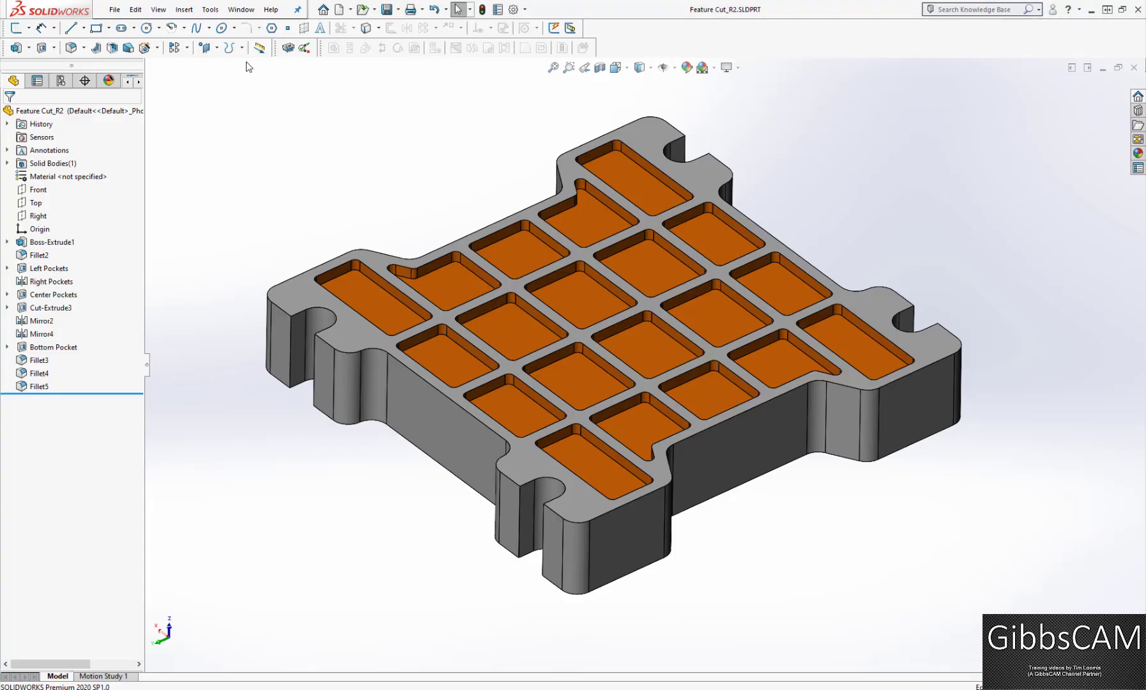
Transfer the Feature Cut_R2 part from SOLIDWORKS to GibbsCAM through the GibbsCAM Add-In
left_click(209, 9)
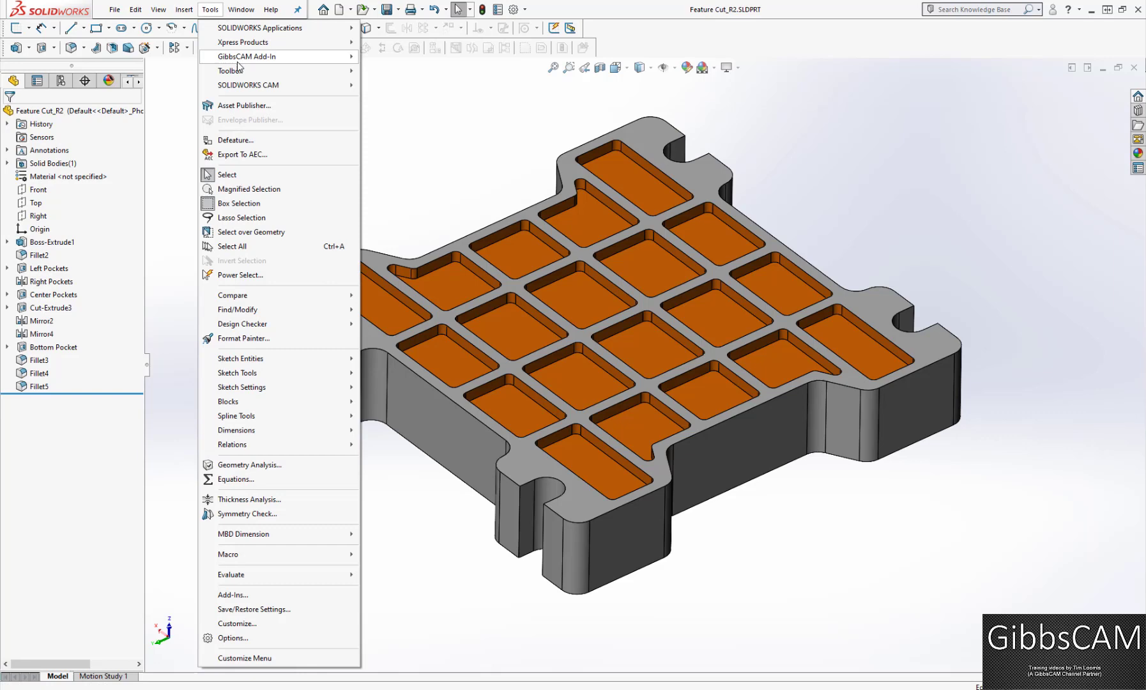
mouse_move(251, 61)
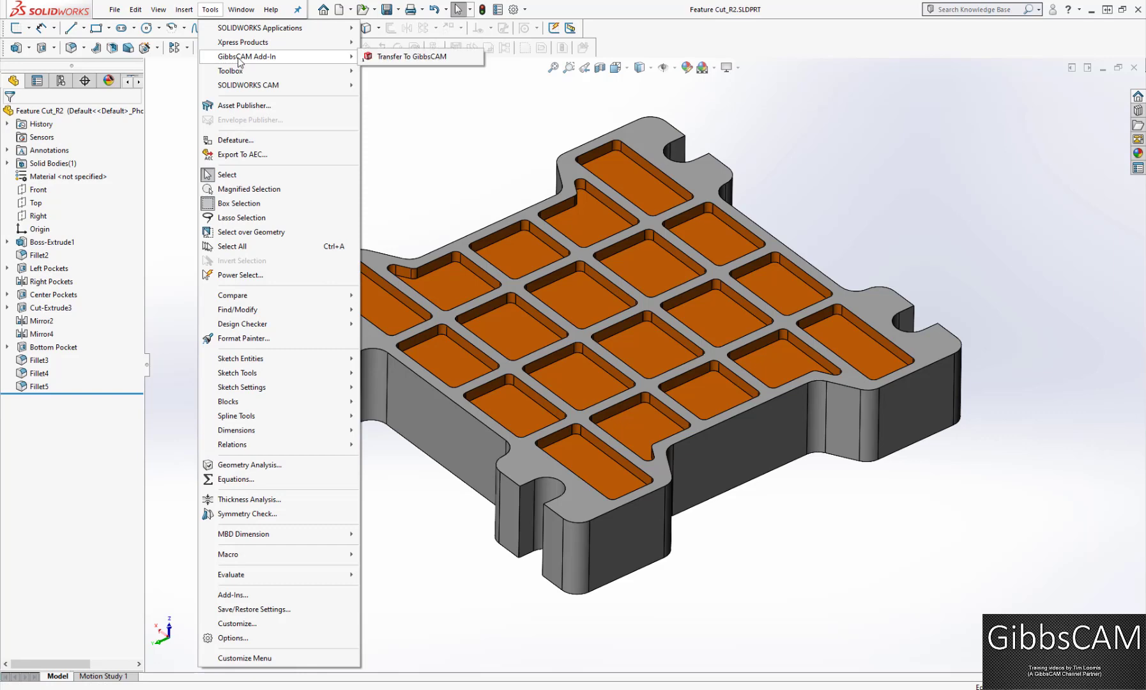
left_click(393, 61)
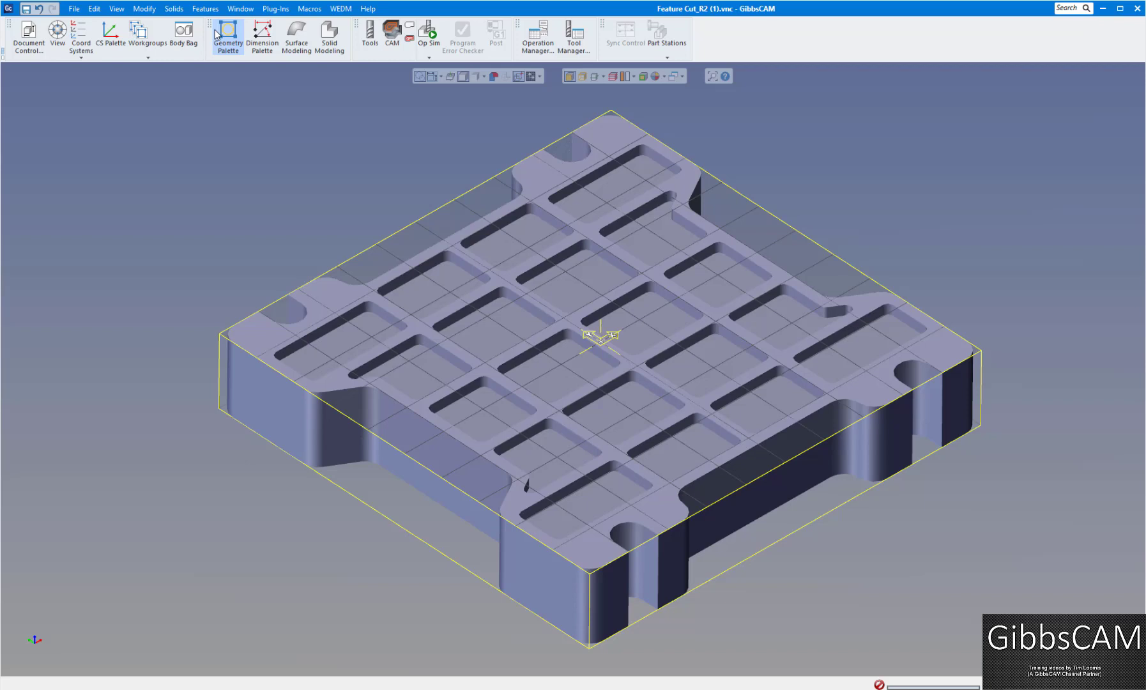
Open the Feature Manager and inspect the faces belonging to Boss-Extrude1, Fillet2, Mirror2 and Mirror4
left_click(205, 9)
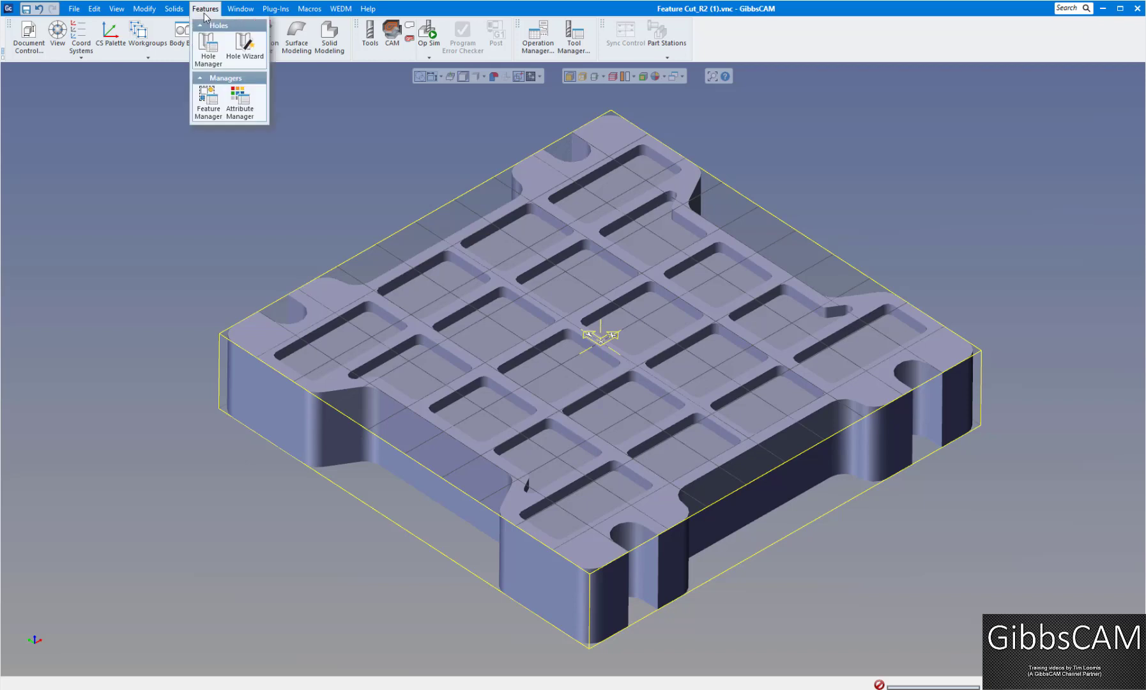
left_click(210, 108)
left_click_drag(224, 79, 180, 79)
left_click(83, 128)
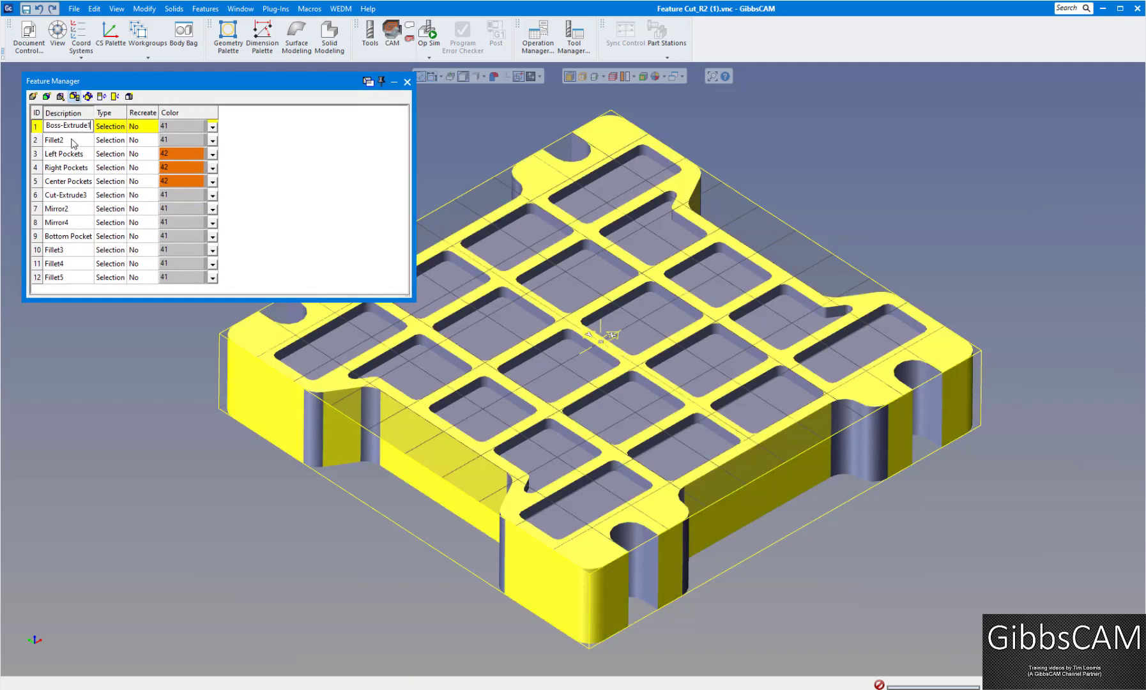
left_click(74, 142)
left_click(74, 210)
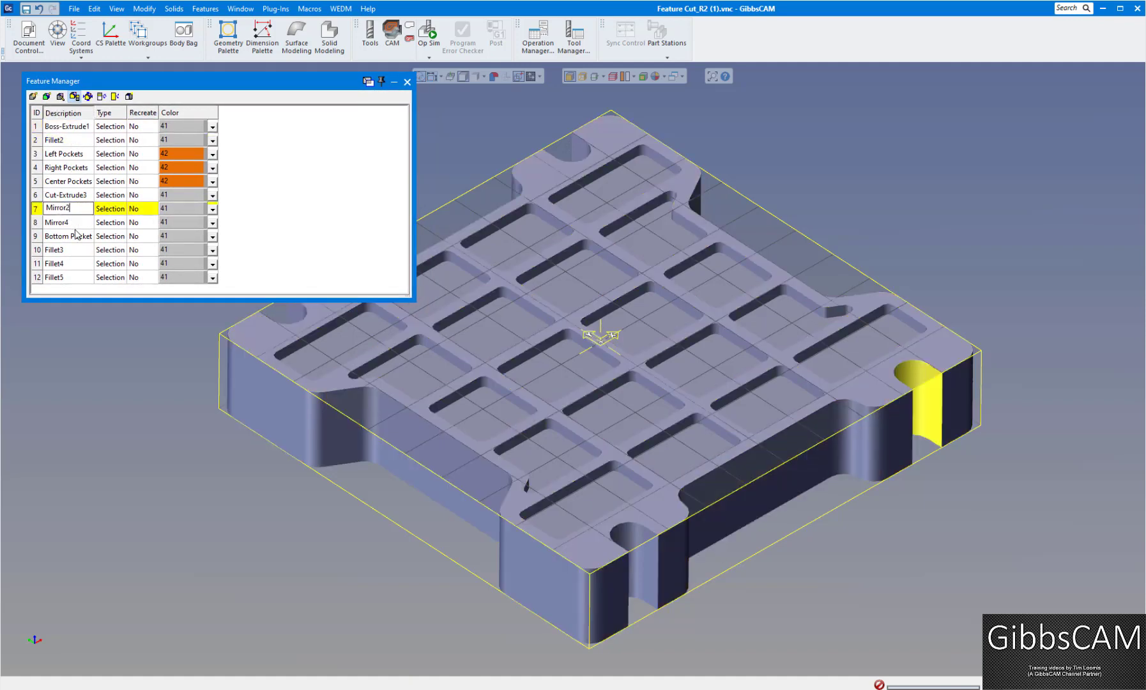
left_click(77, 224)
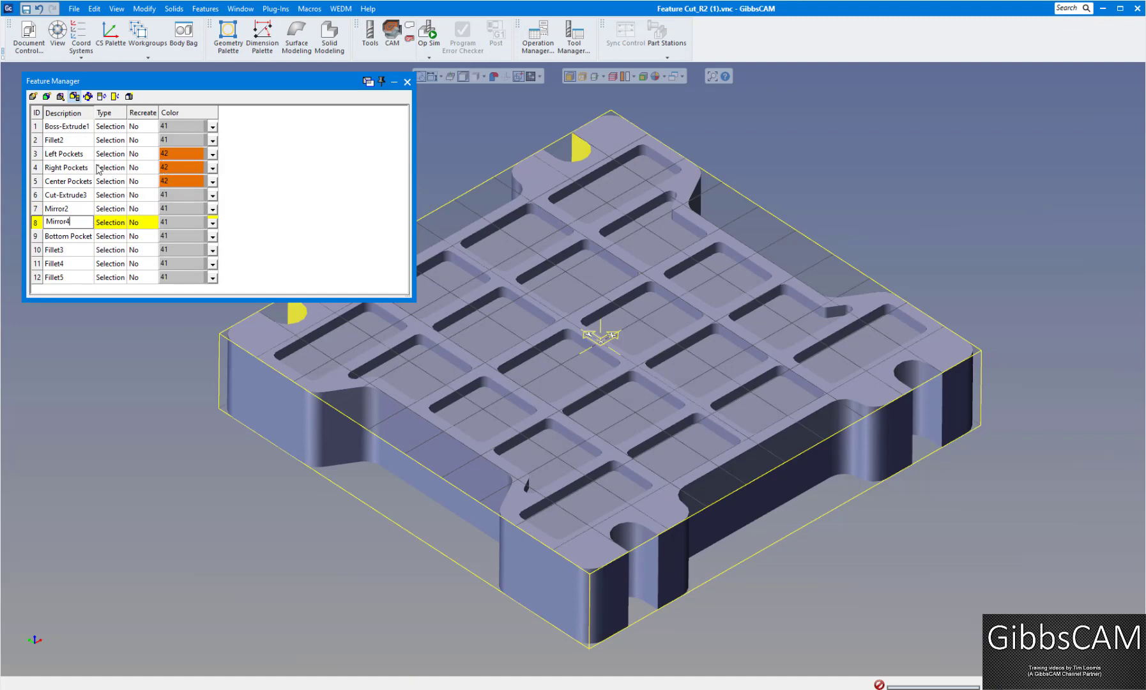
Highlight the Left Pockets, Right Pockets and Center Pockets features one after another to inspect their faces
left_click(62, 155)
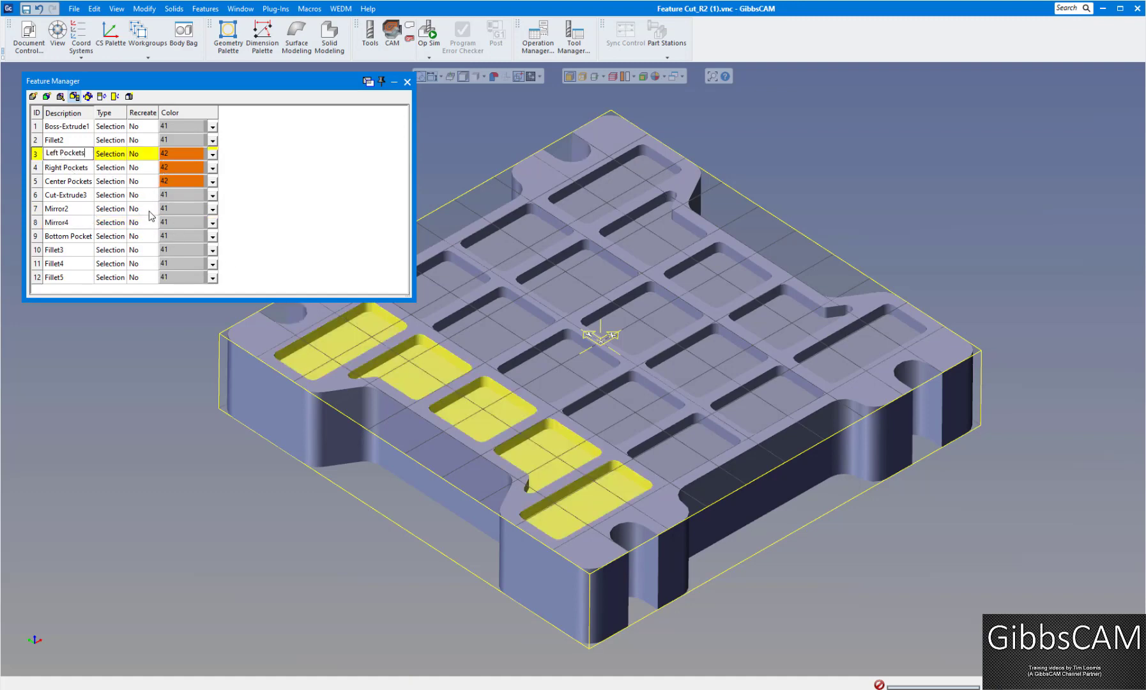
left_click(80, 169)
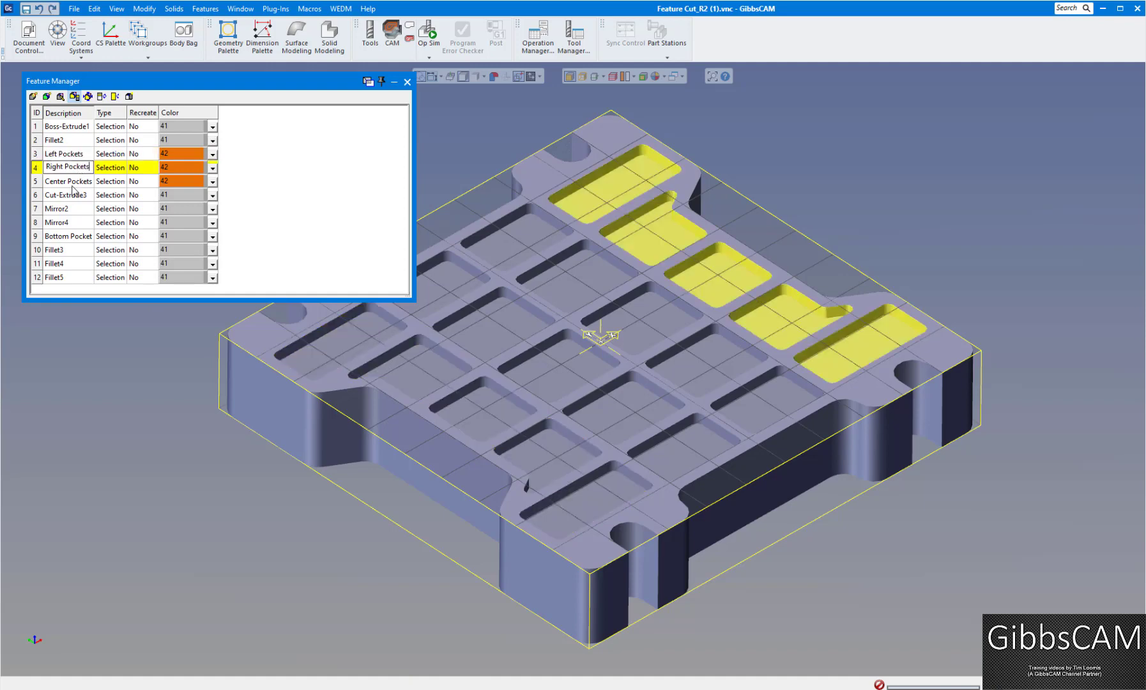
left_click(73, 183)
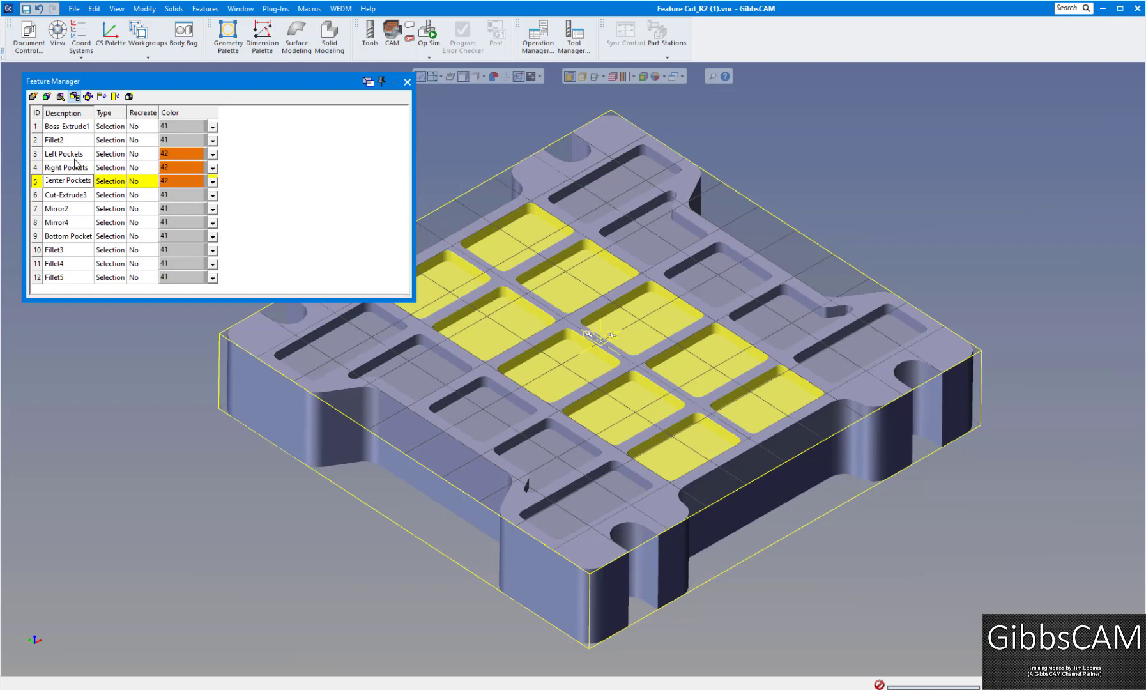
Reposition the Feature Manager and display the tool and process lists
left_click_drag(250, 91, 373, 127)
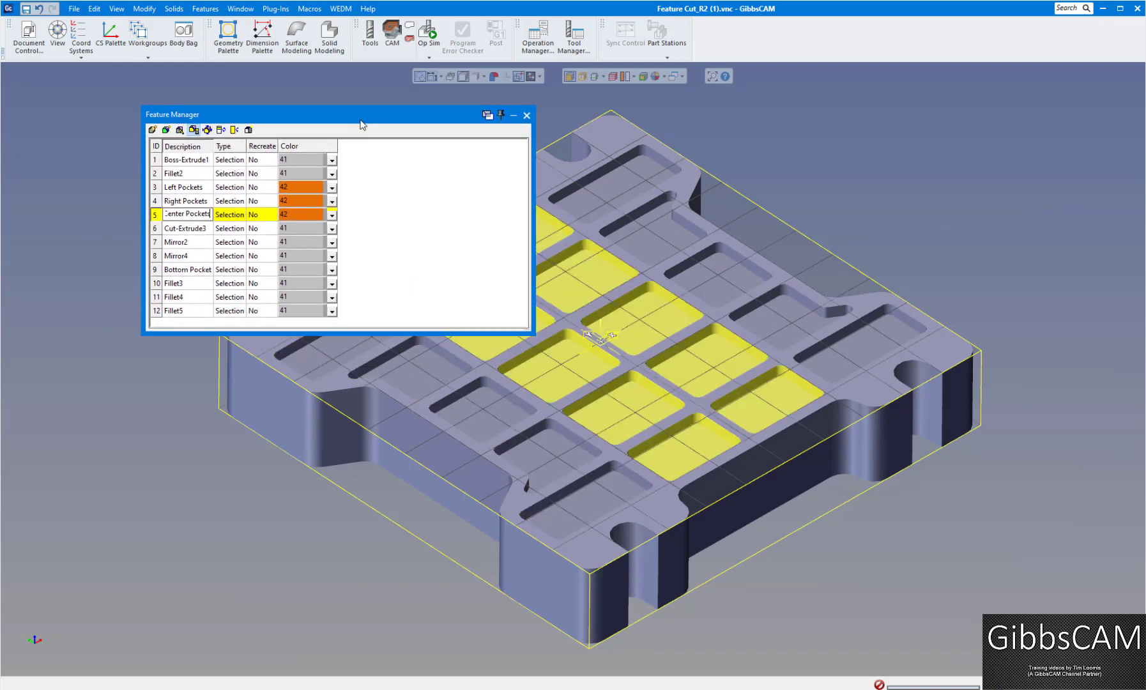
left_click(376, 42)
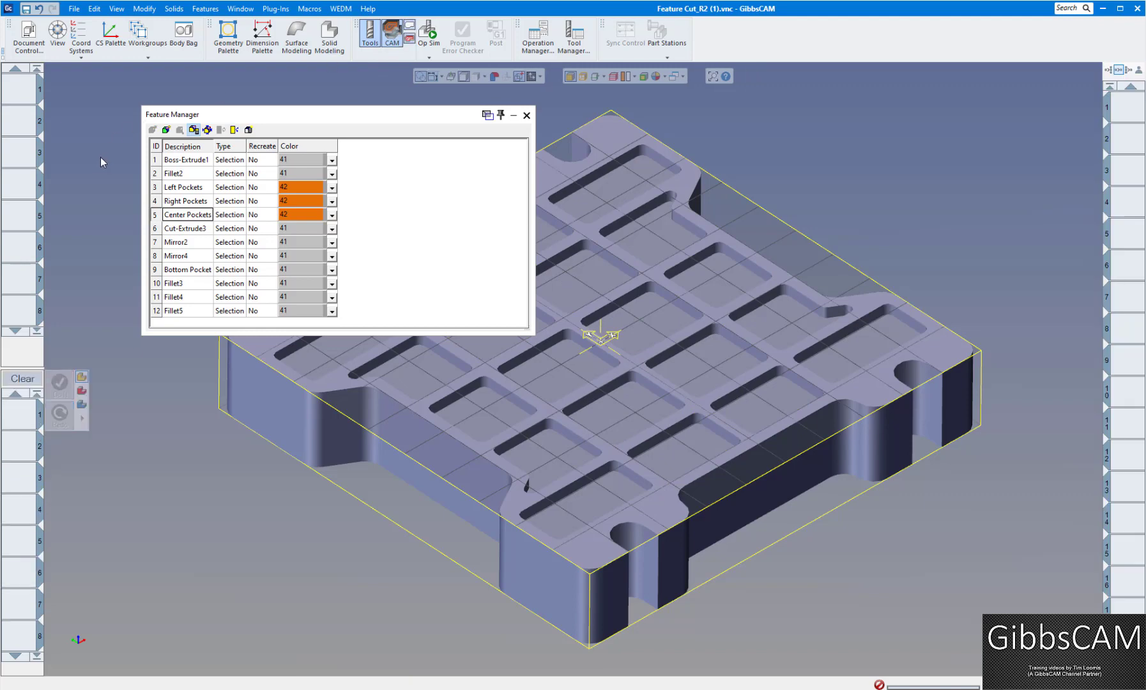
right_click(19, 414)
left_click(25, 421)
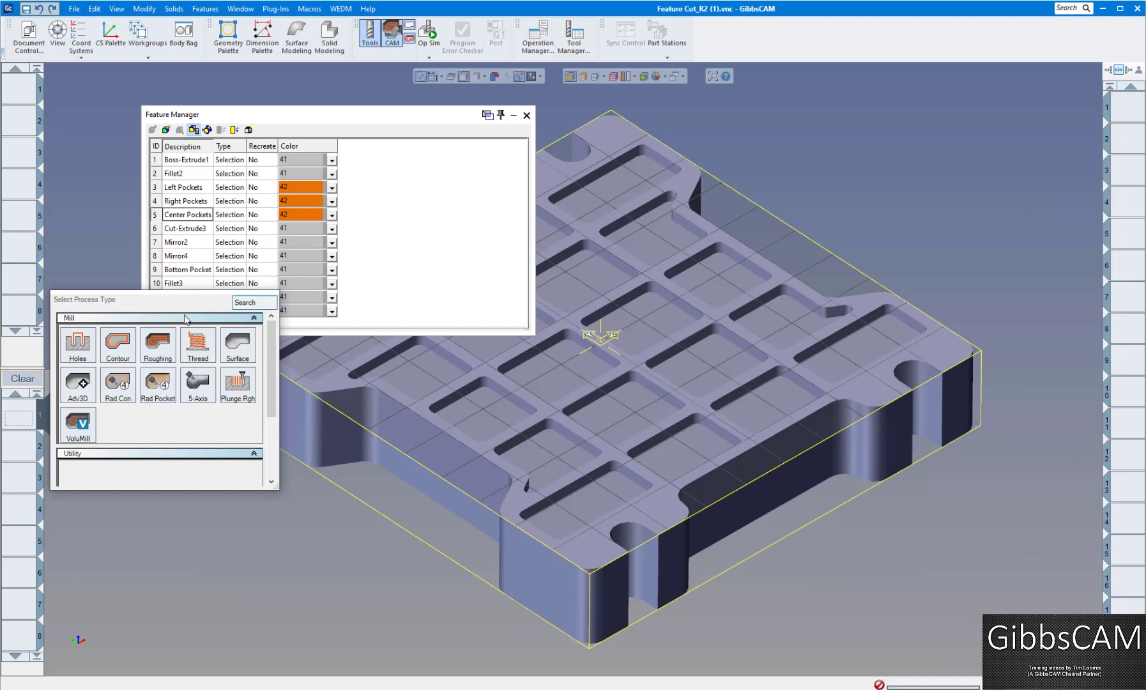
right_click(22, 415)
left_click(24, 419)
Load the saved process file .250 ROUGH.prc2 from the Feature Machining folder into the process list
right_click(23, 422)
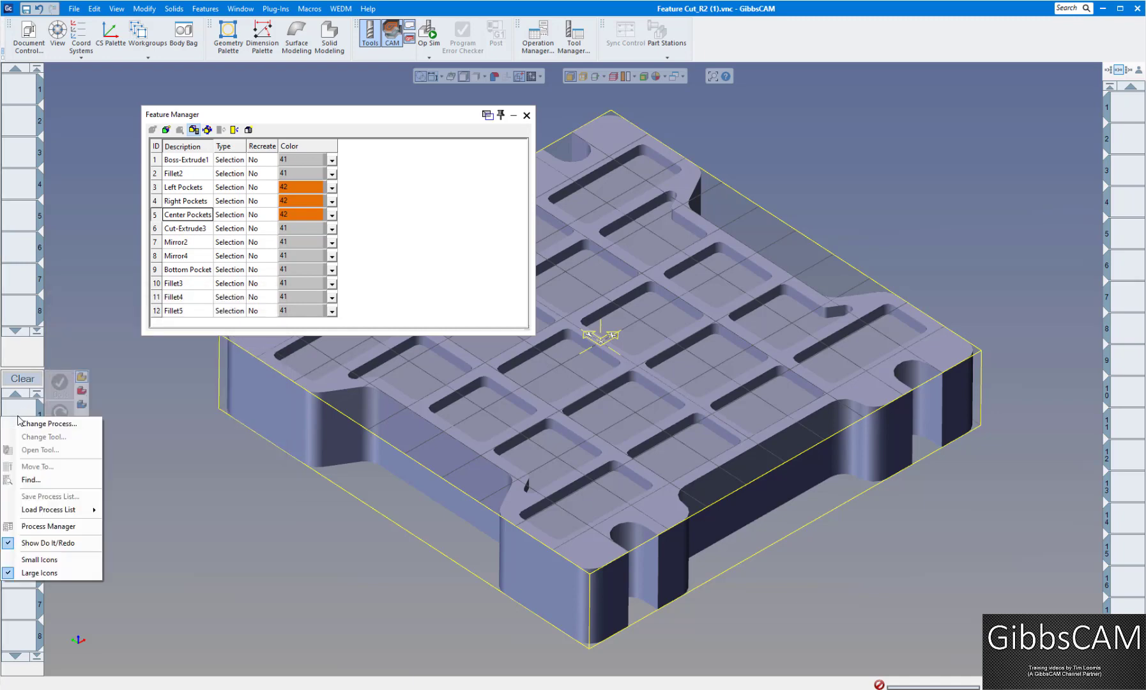
mouse_move(64, 514)
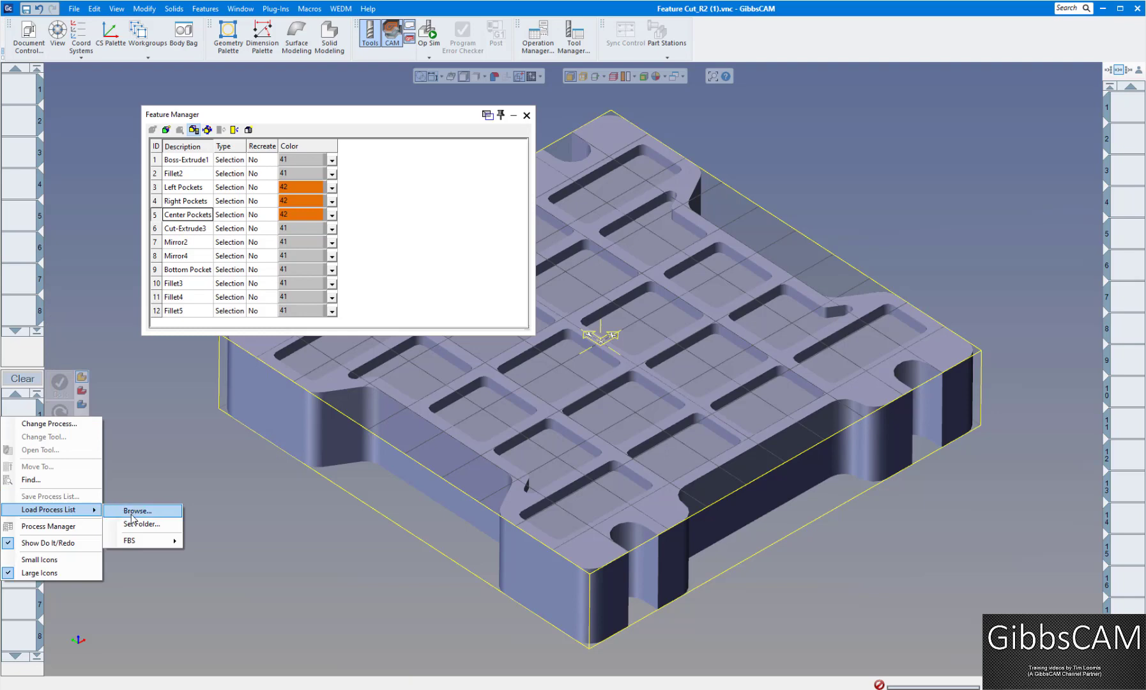
left_click(135, 514)
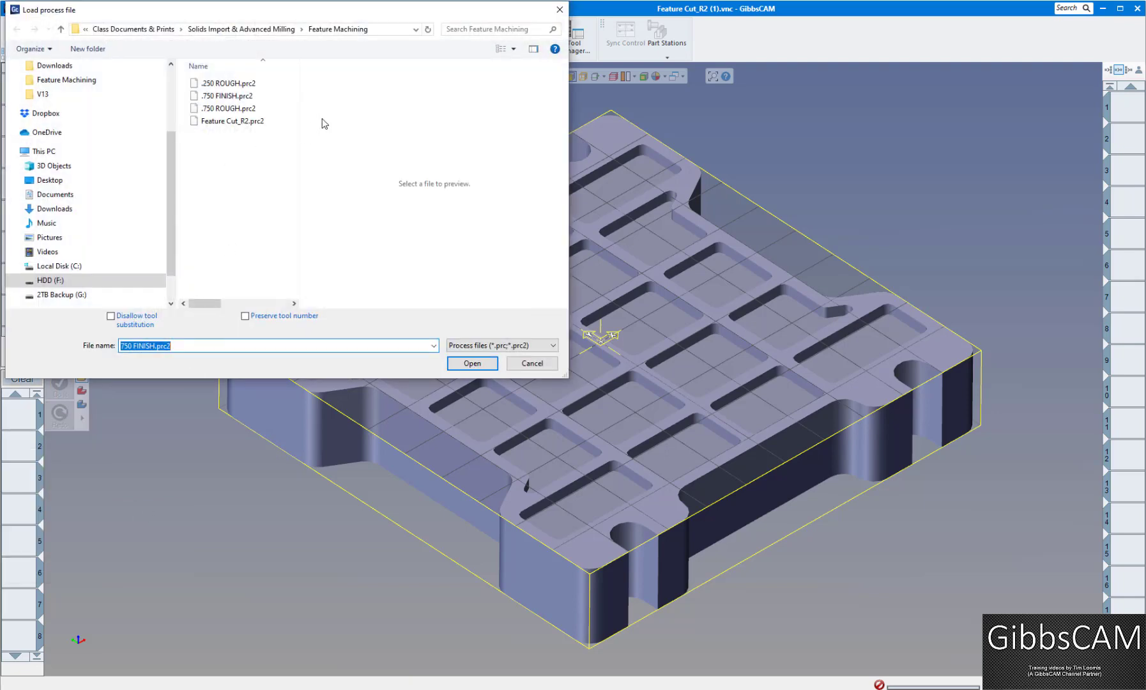
left_click(234, 86)
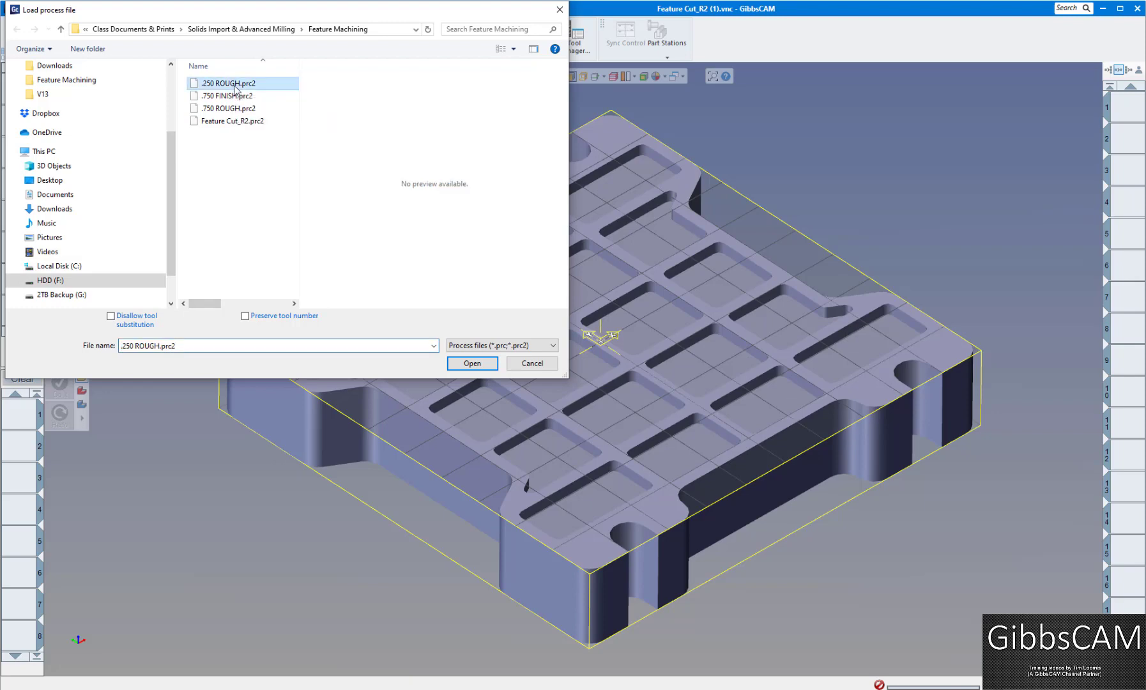
left_click(474, 363)
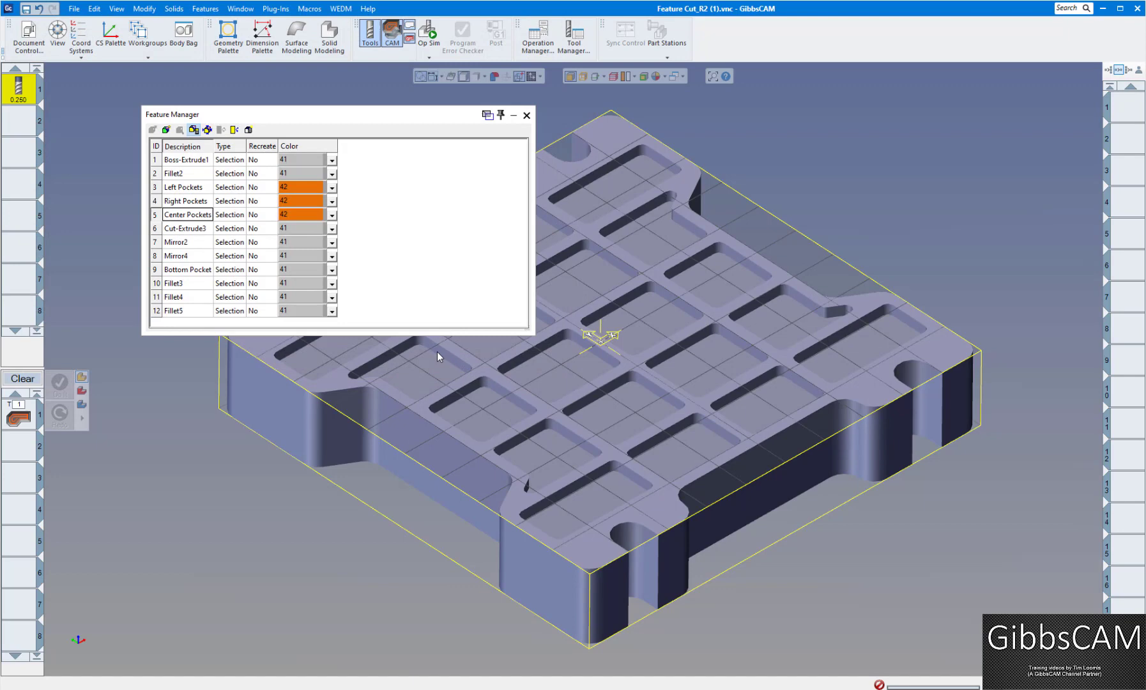
Examine the loaded roughing process's Pocket and Mill Feature depth settings and close the process
double_click(19, 415)
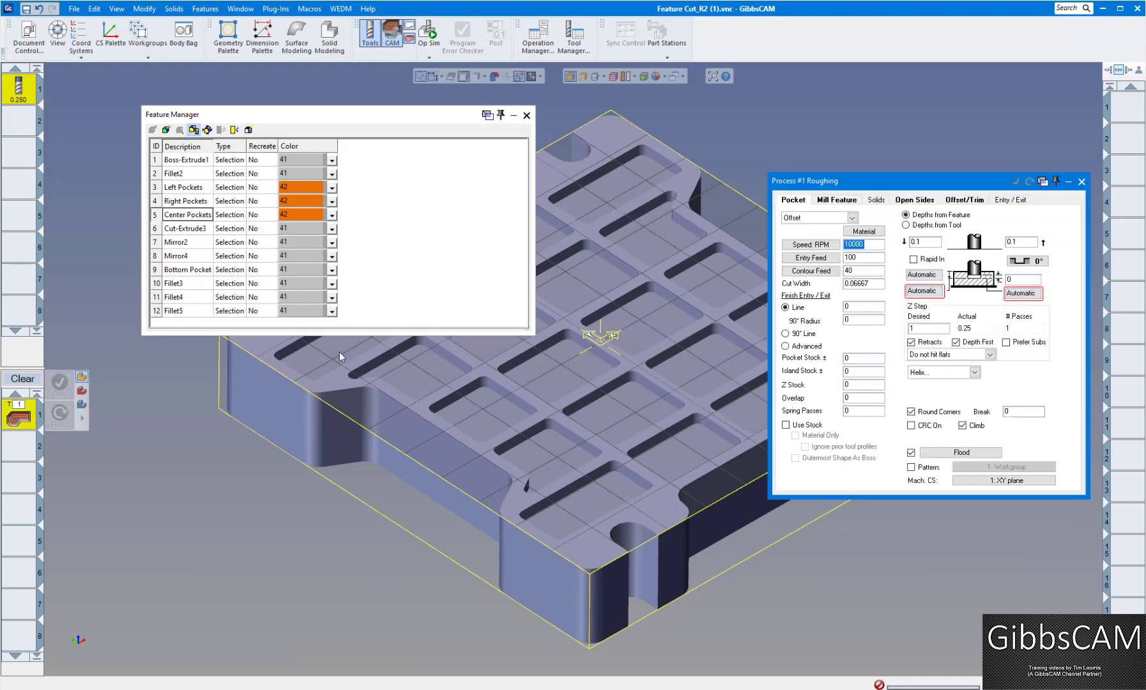
left_click_drag(862, 185, 785, 139)
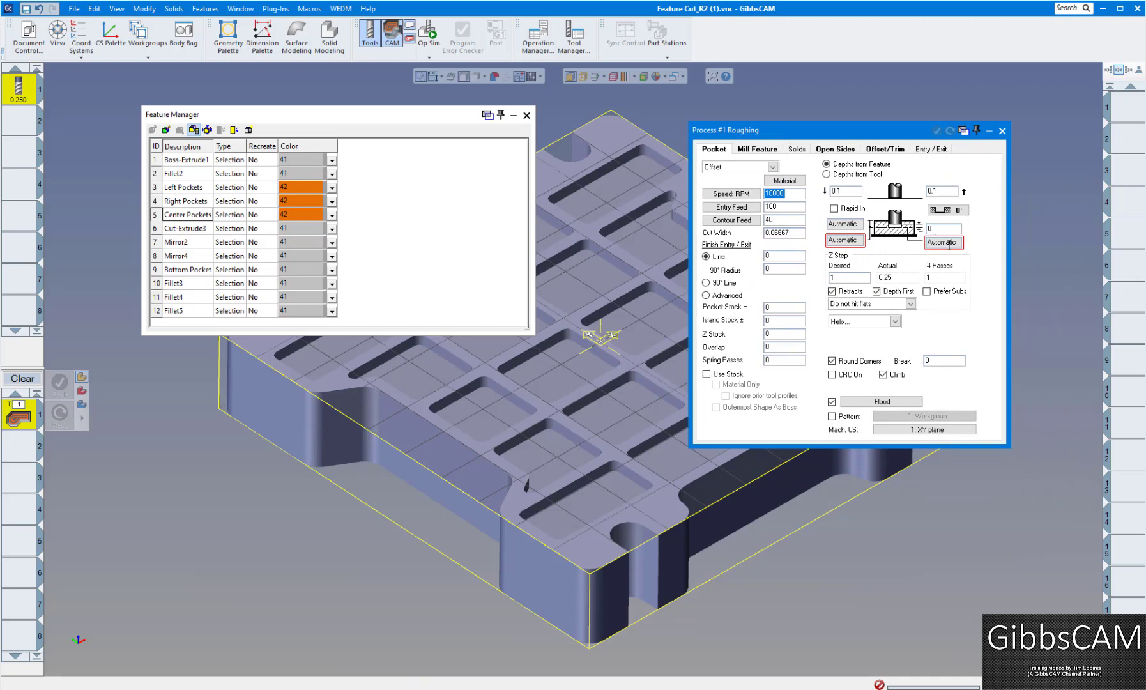
left_click(768, 150)
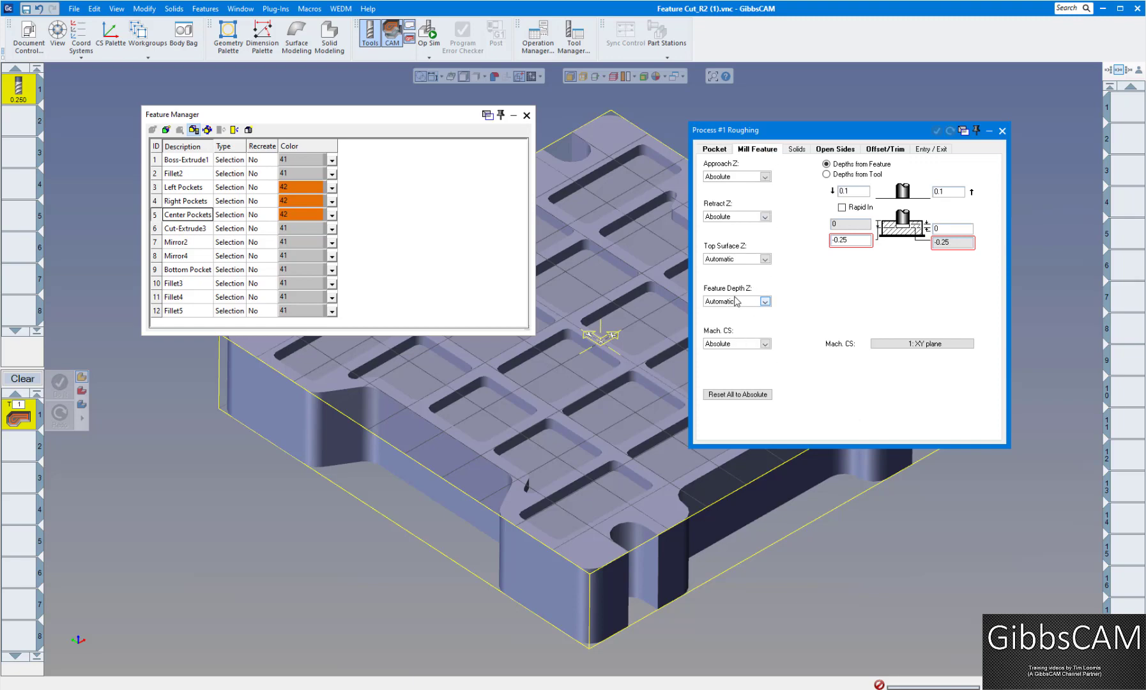
left_click(715, 154)
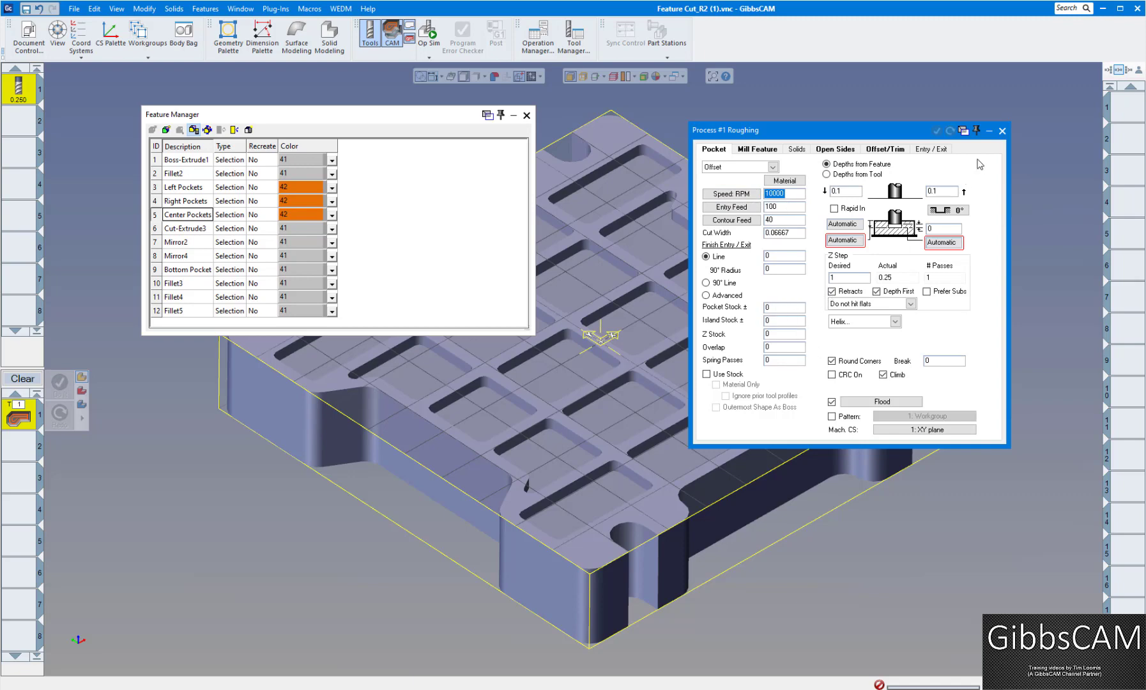
left_click(1002, 130)
Select the Left Pockets, Right Pockets and Center Pockets features, generate their roughing toolpaths from the loaded process, and close the Feature Manager
left_click_drag(373, 117, 311, 99)
left_click(124, 170)
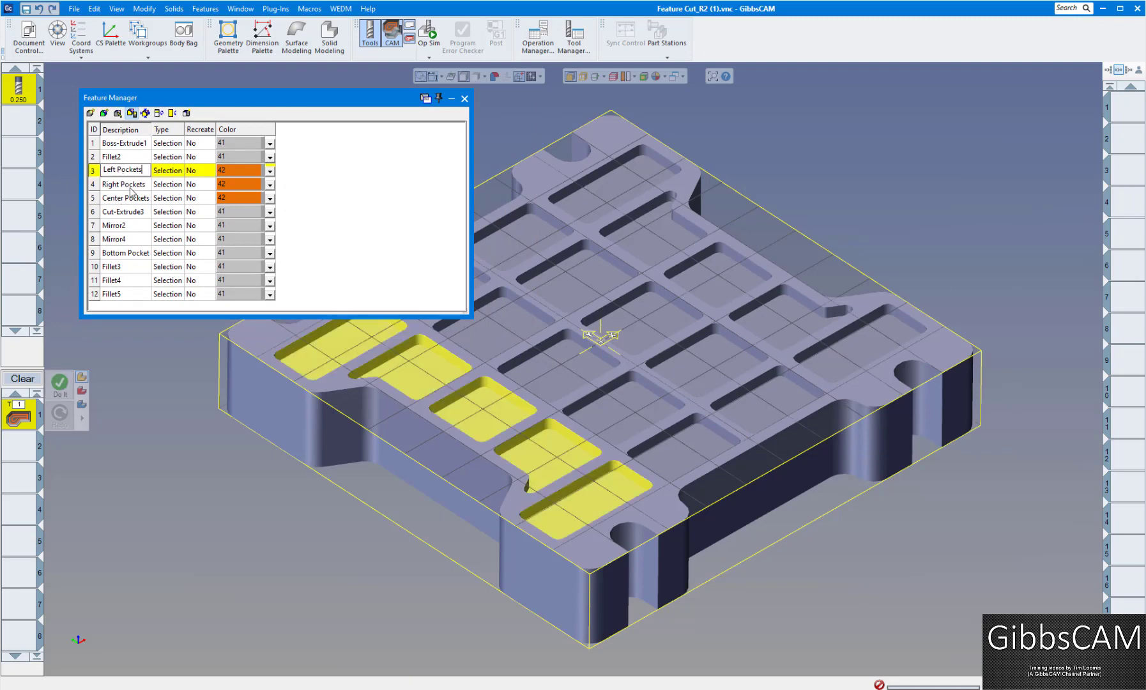
left_click(127, 185, "ctrl")
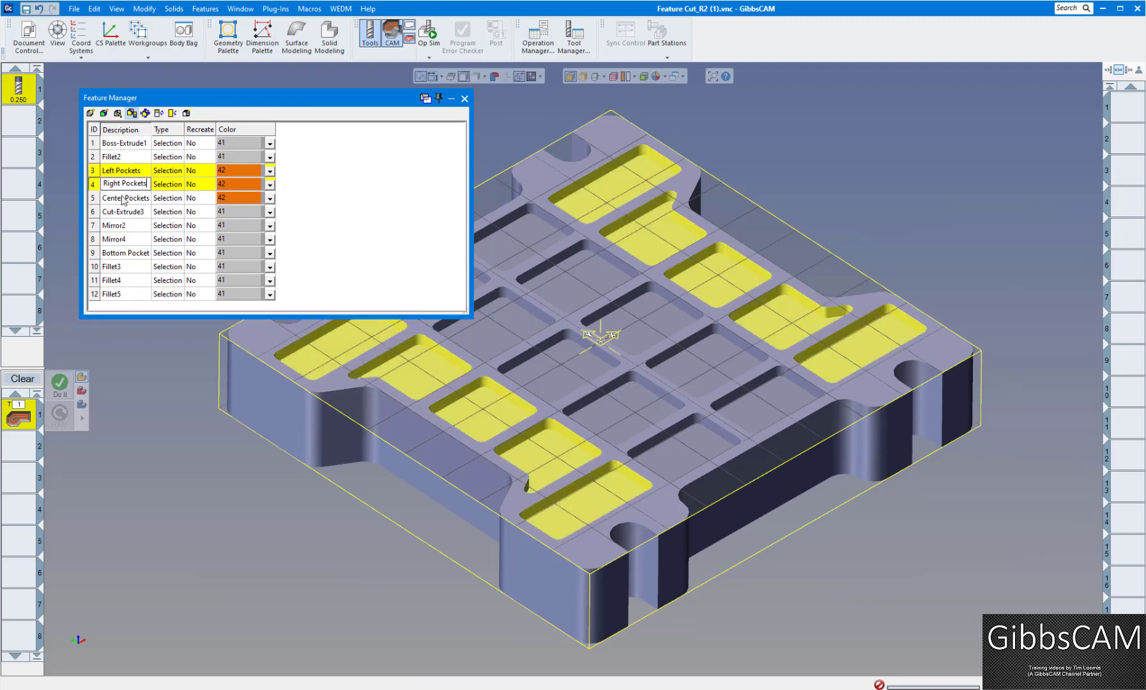
left_click(126, 202, "ctrl")
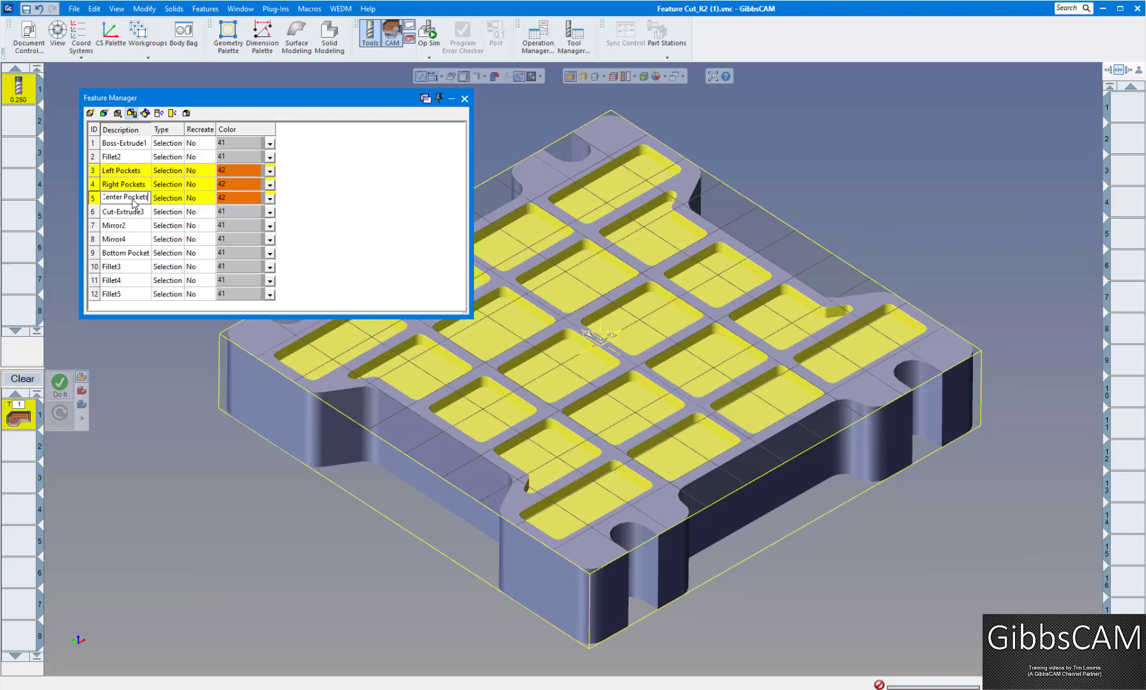
left_click(70, 387)
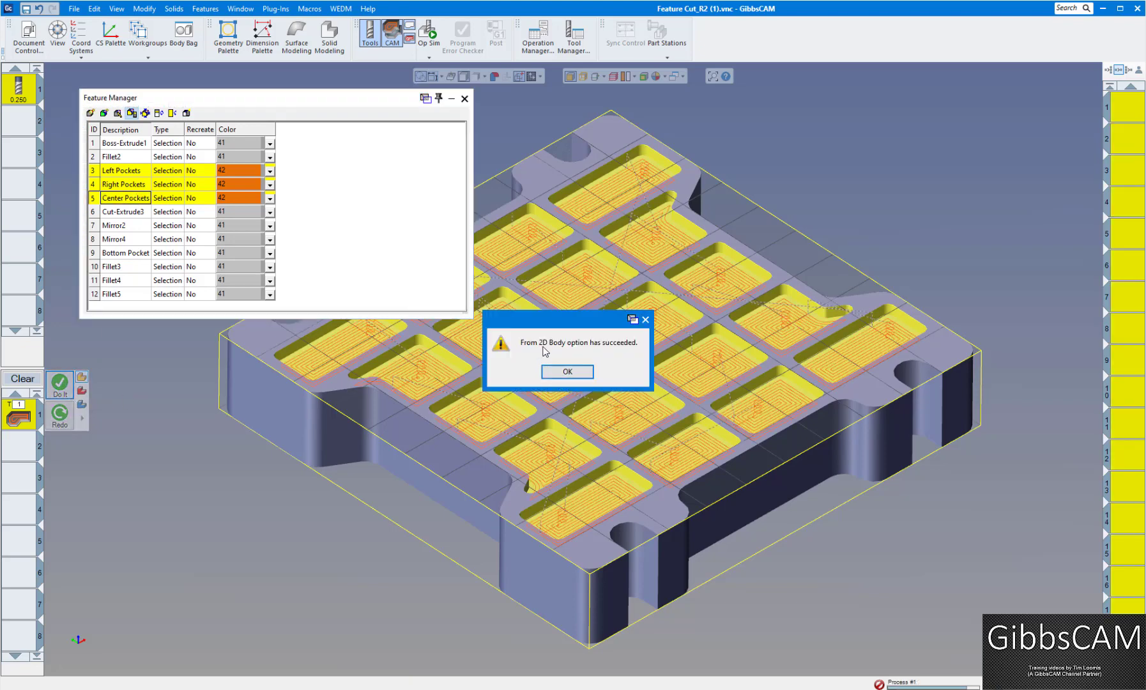
left_click(566, 373)
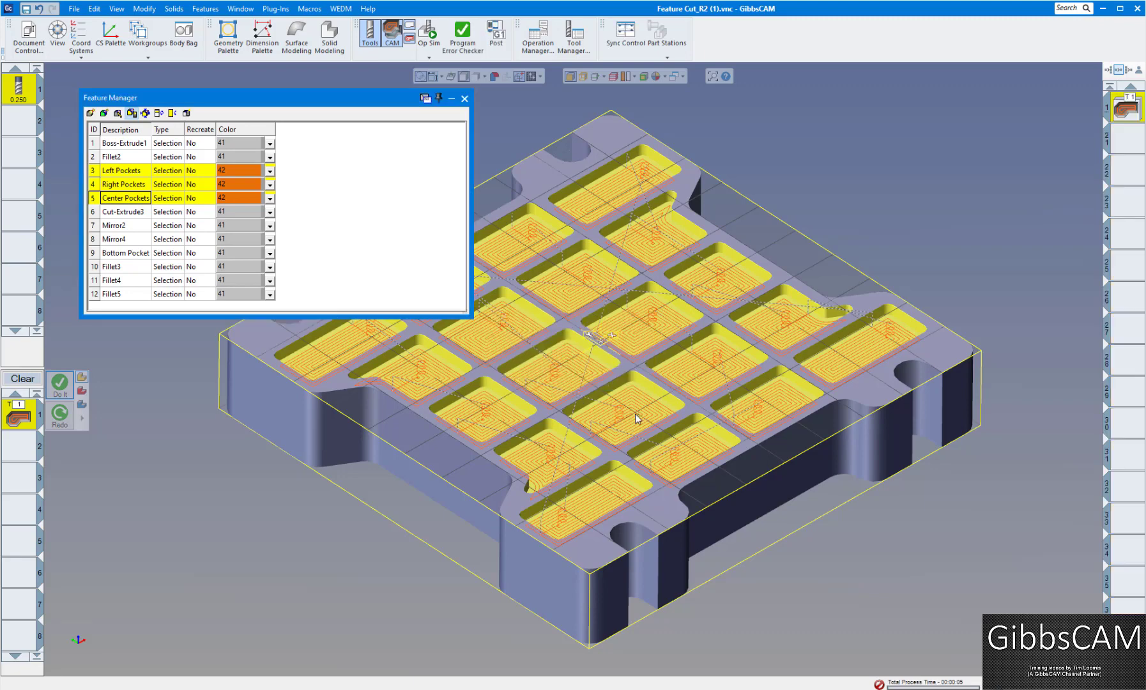
left_click(465, 99)
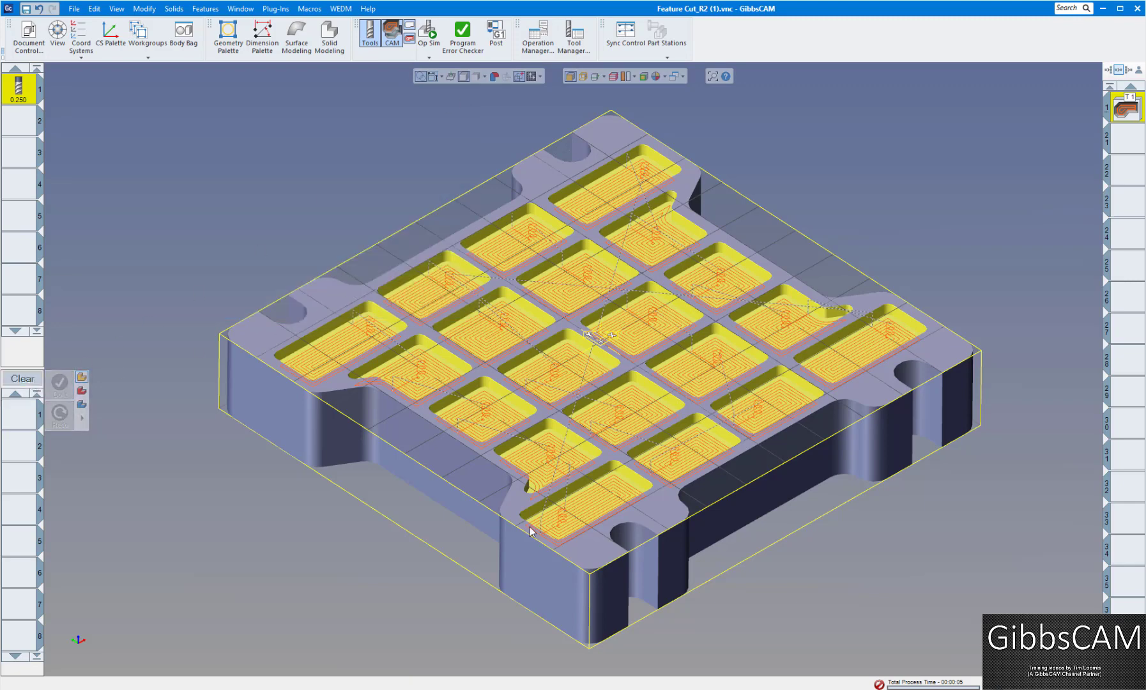
Load the saved process file .750 ROUGH.prc2 from the Feature Machining folder into the process list
right_click(27, 419)
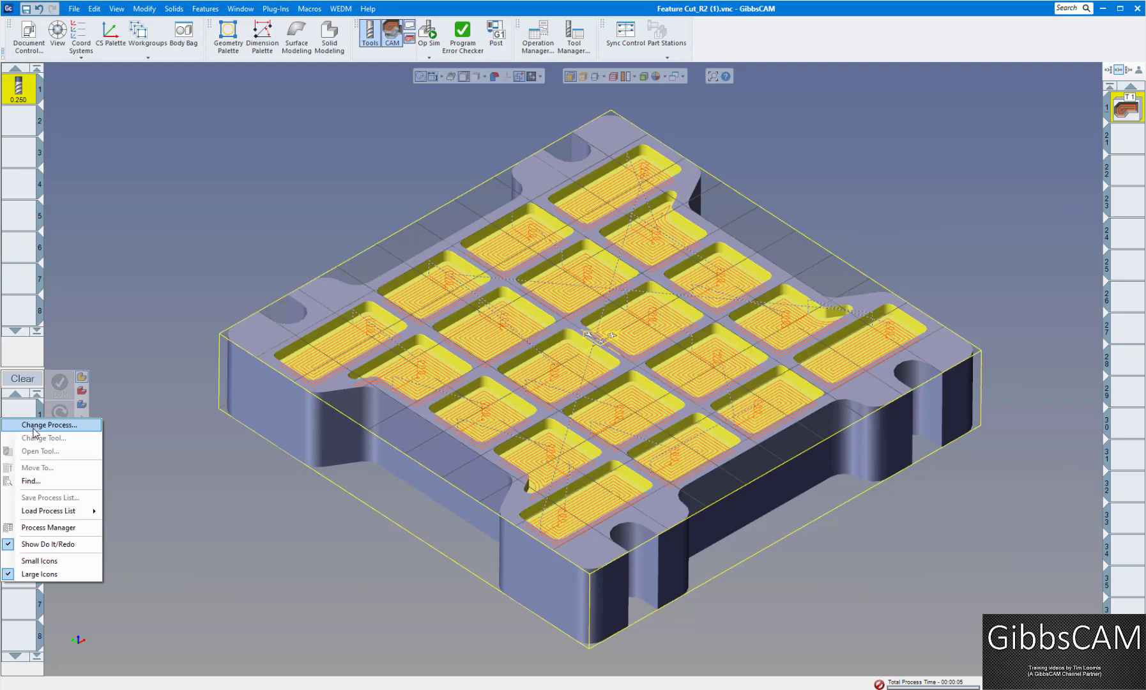
mouse_move(57, 513)
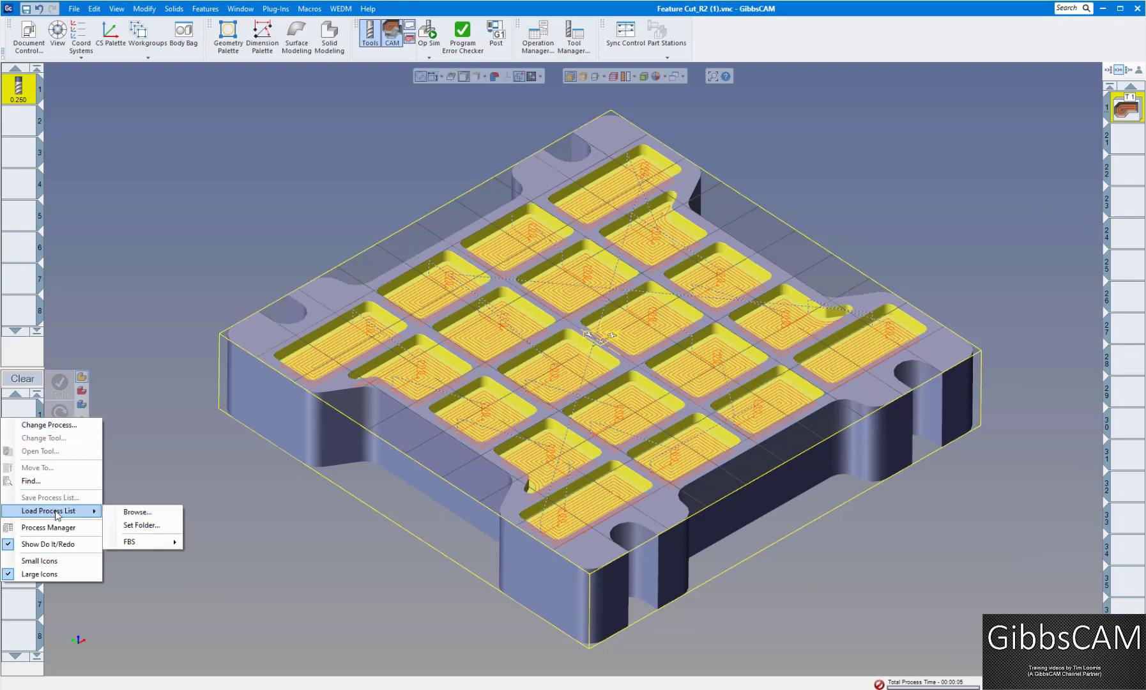
left_click(136, 512)
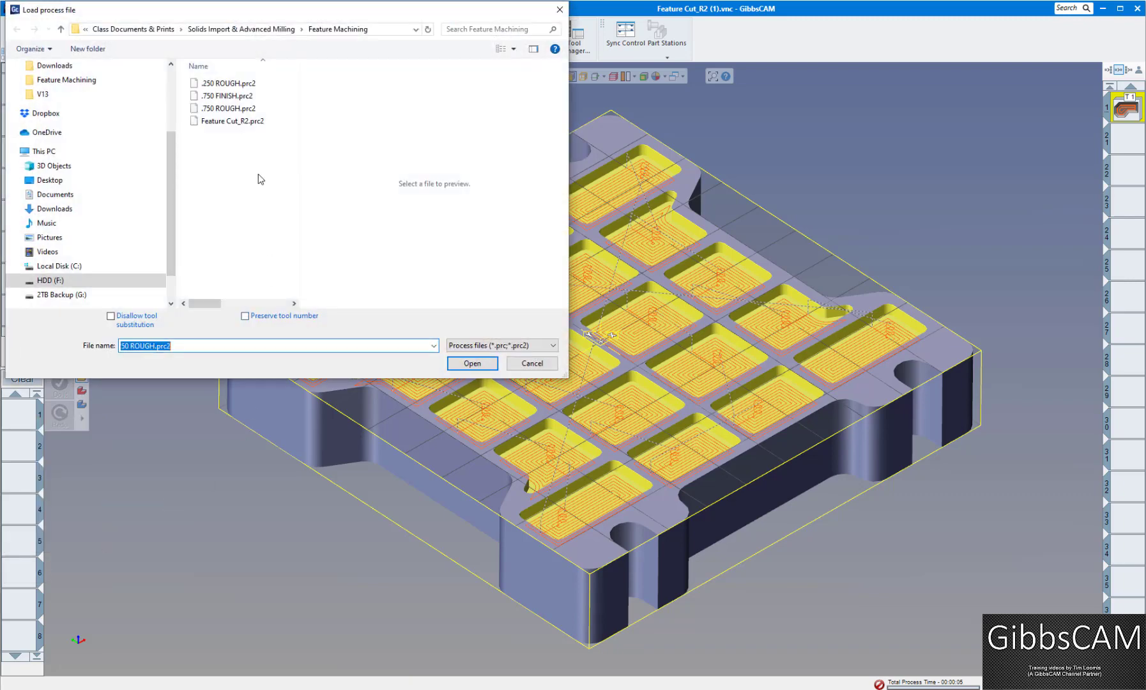
left_click(228, 108)
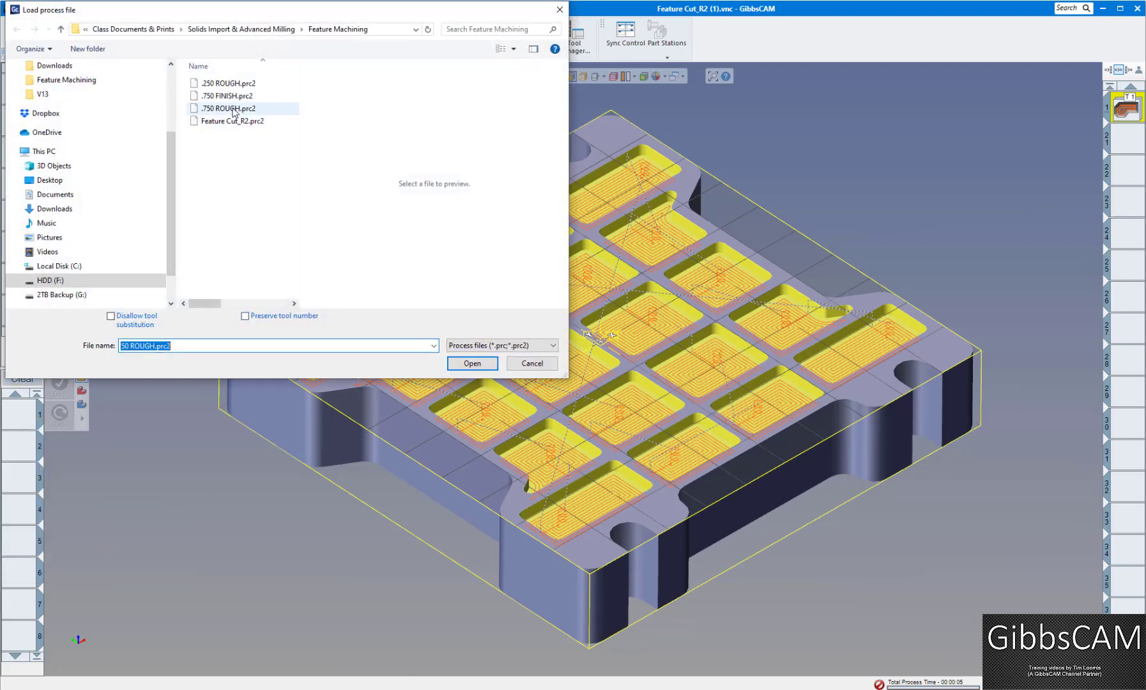
left_click(469, 362)
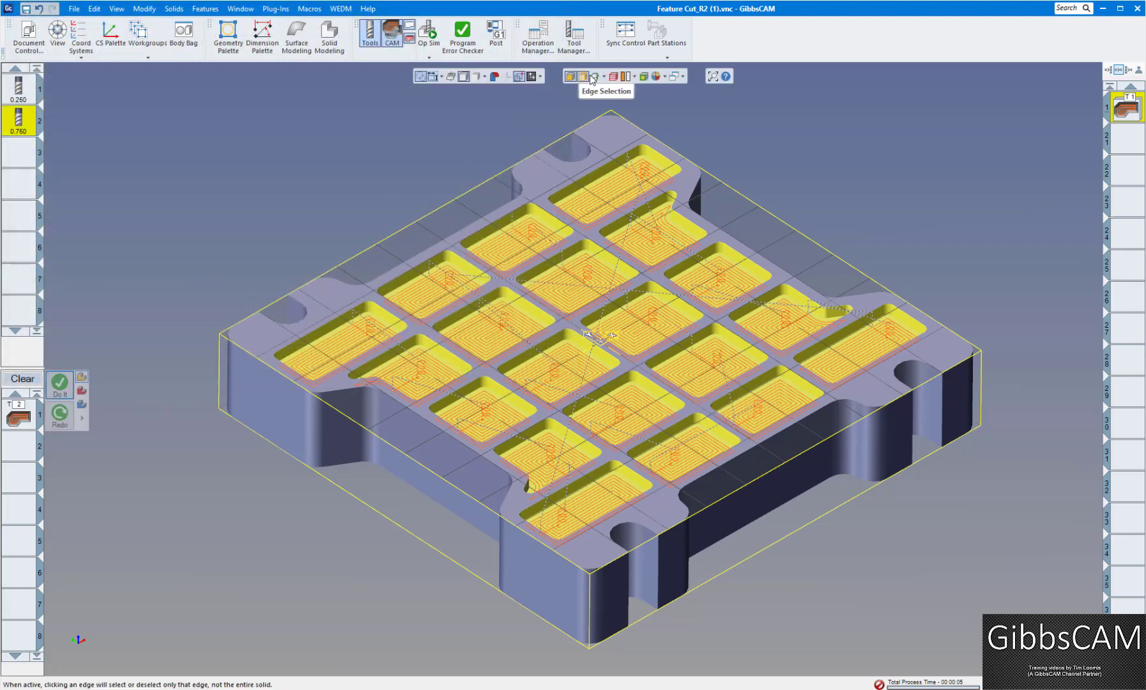
Use the profiler to select the outer contour around the part's side walls and generate the 0.750 tool's roughing operation
left_click(426, 233)
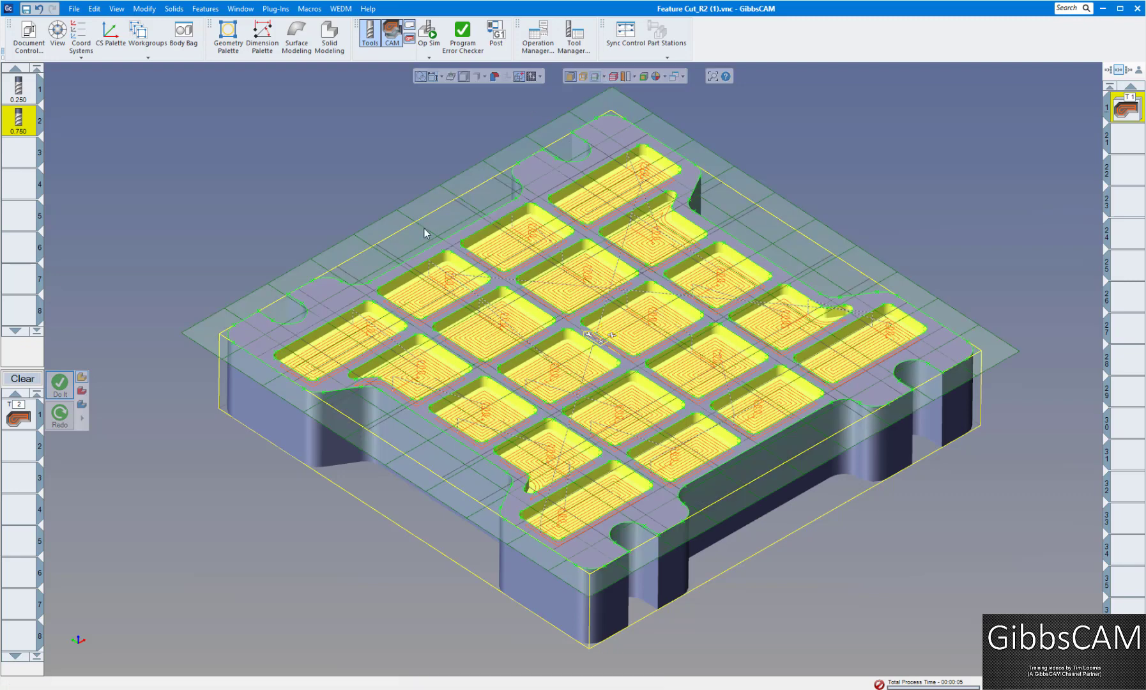
left_click(324, 429)
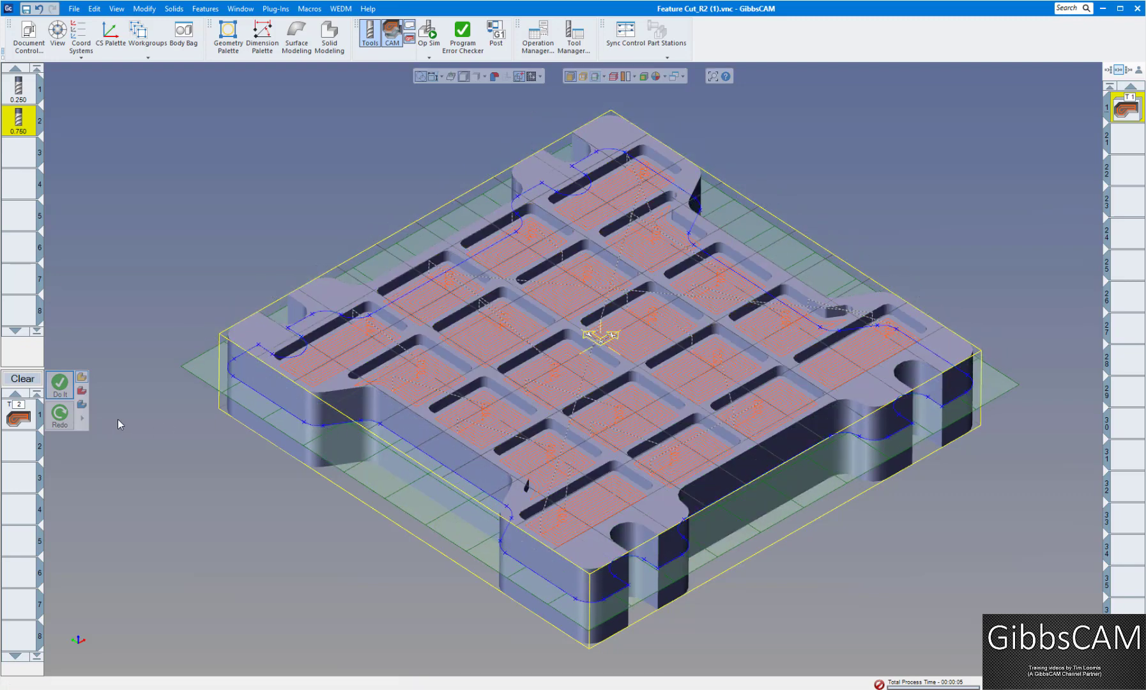
left_click(60, 383)
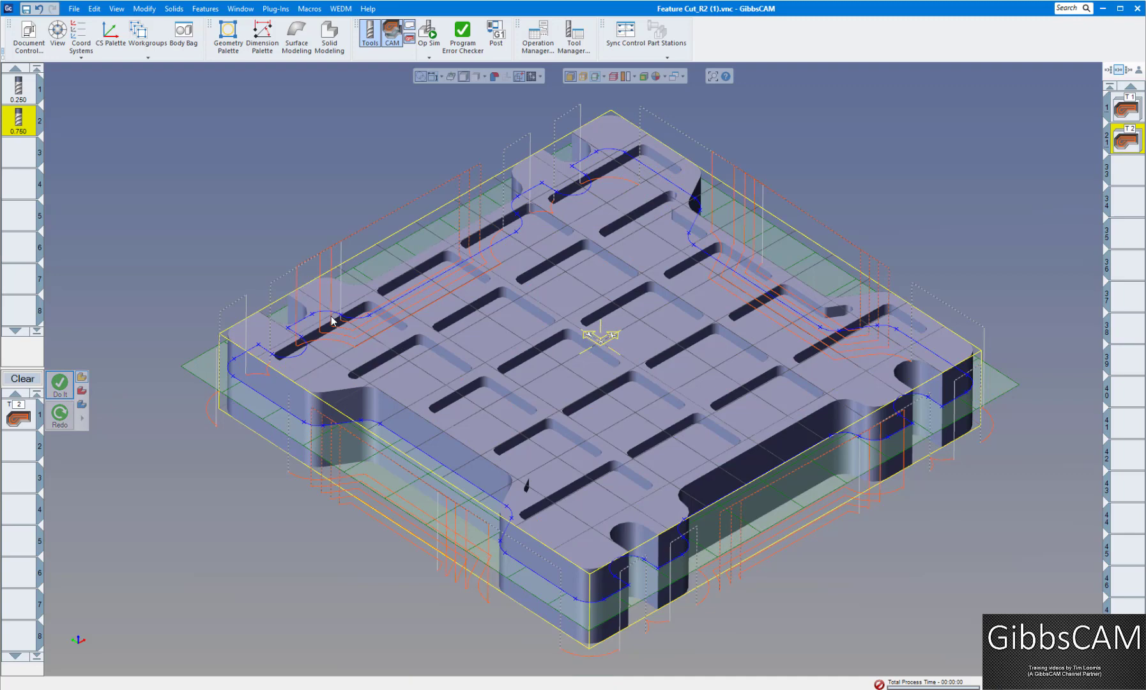
Replace the process list with the saved process .750 FINISH.prc2 and generate the finishing contour along the part's outer profile
left_click(25, 379)
right_click(21, 419)
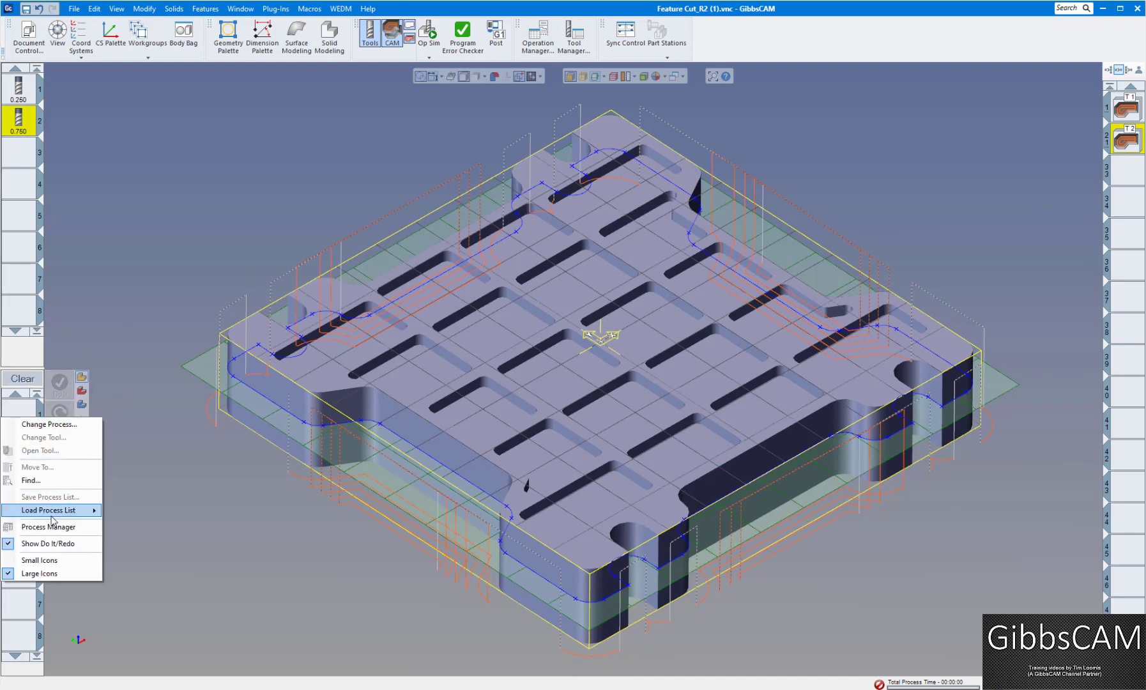
mouse_move(69, 513)
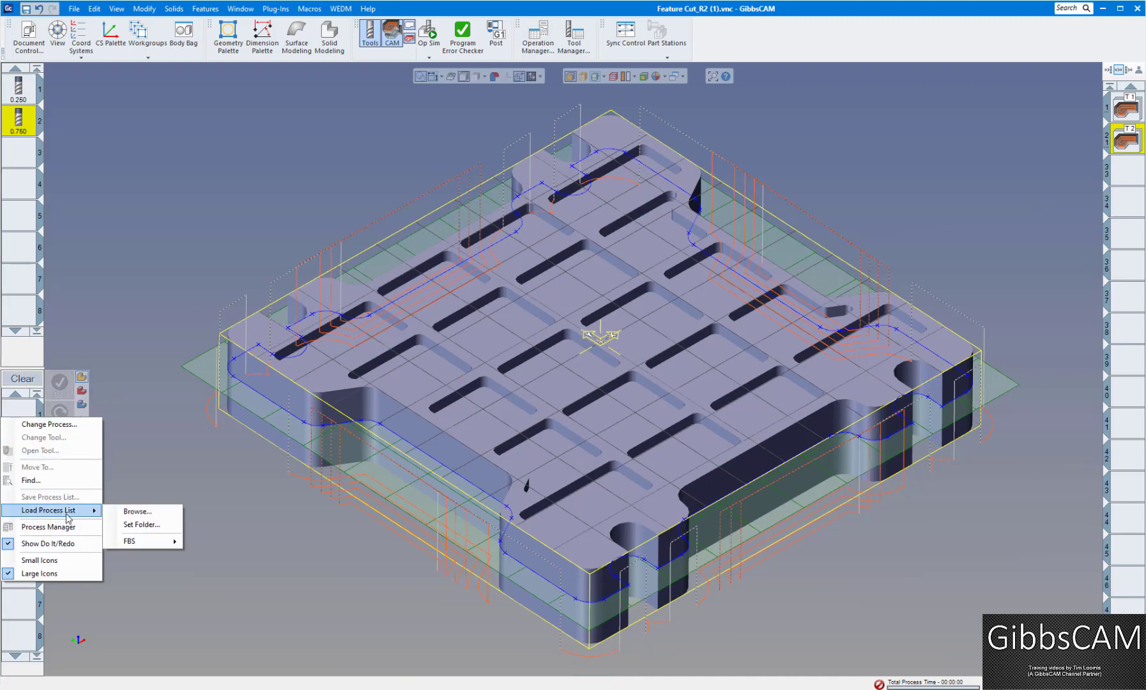
left_click(133, 512)
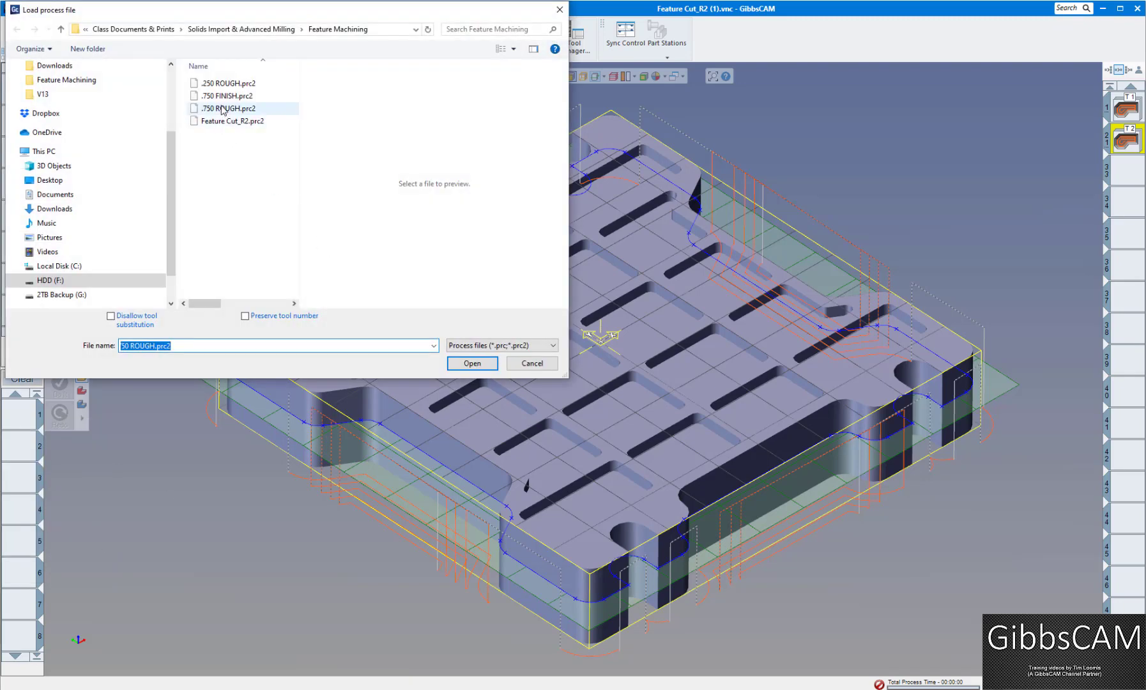
left_click(227, 95)
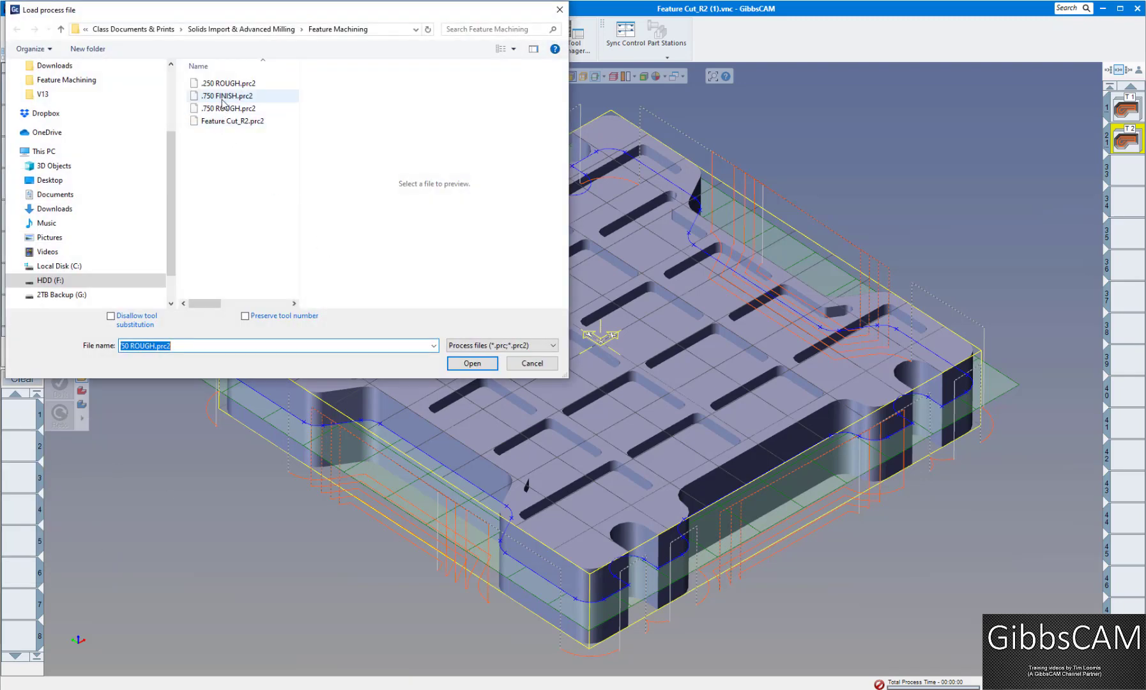
left_click(471, 363)
left_click(272, 404)
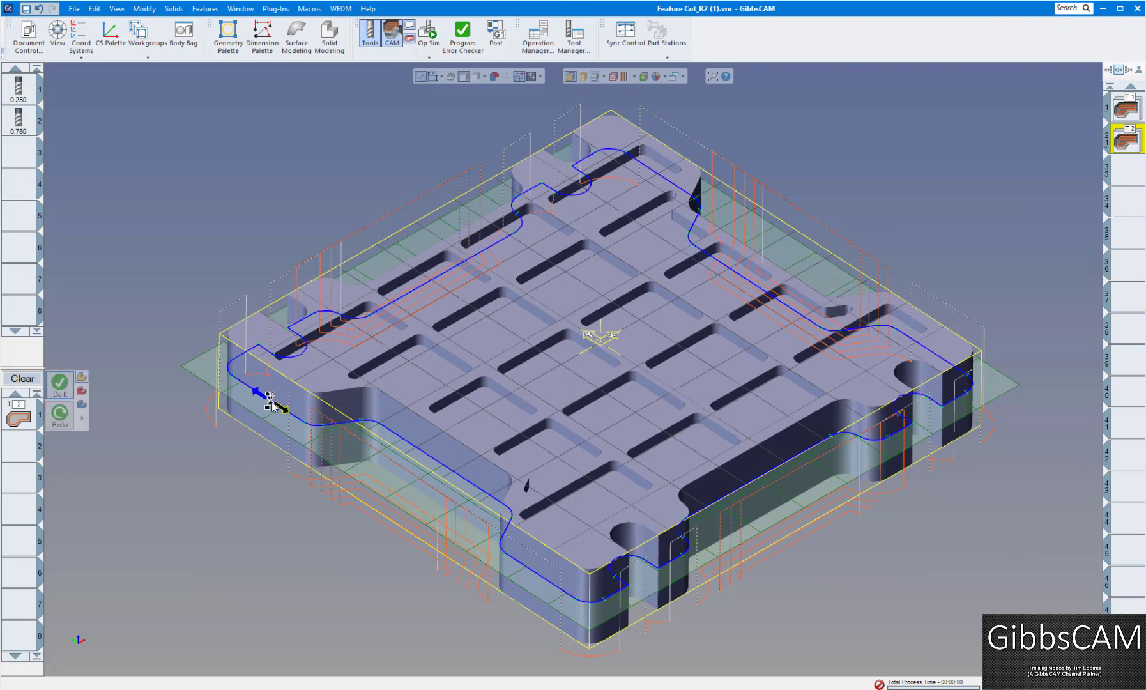
left_click(59, 383)
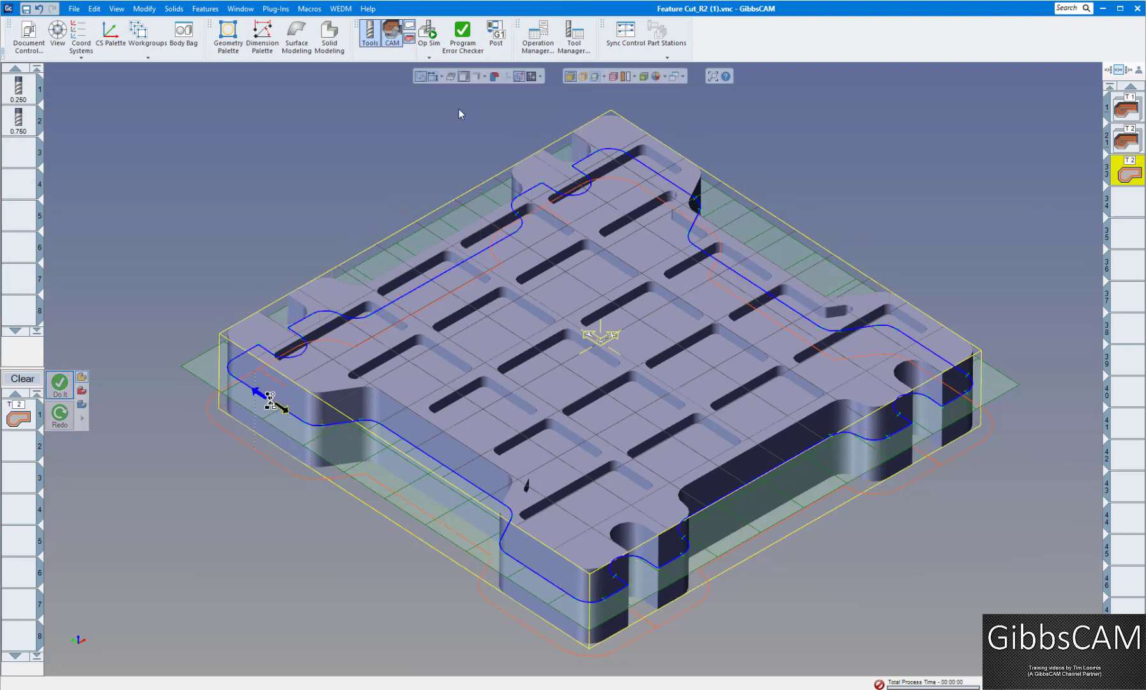
Simulate all machining operations on the stock block in Op Sim
left_click(429, 33)
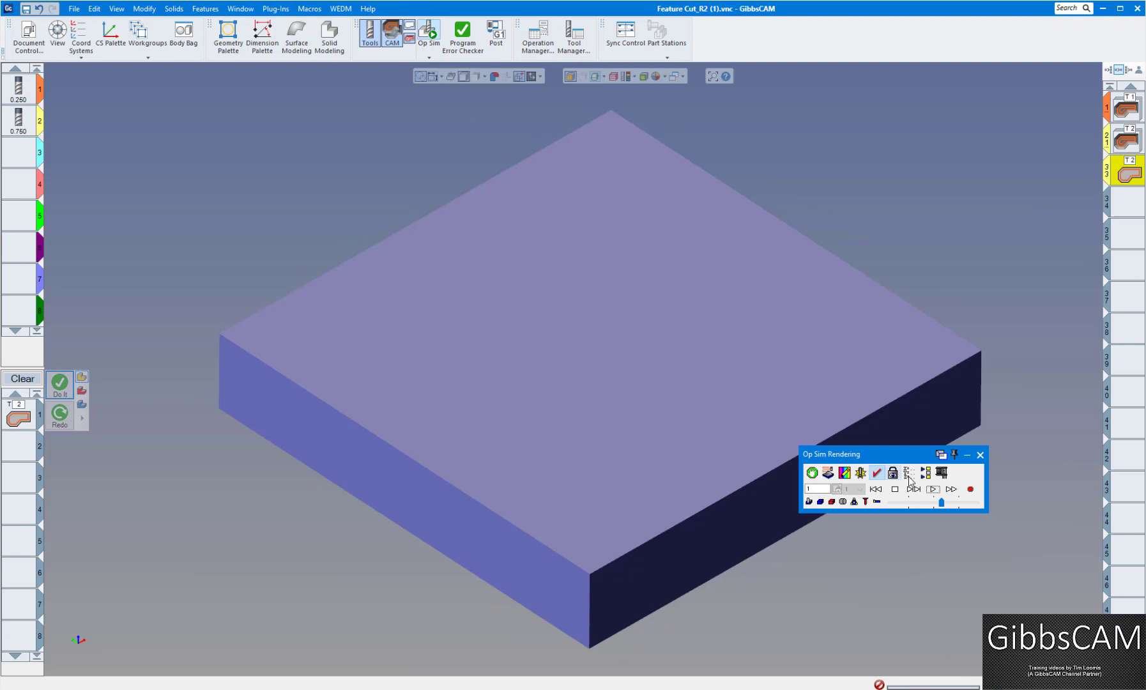
left_click(934, 490)
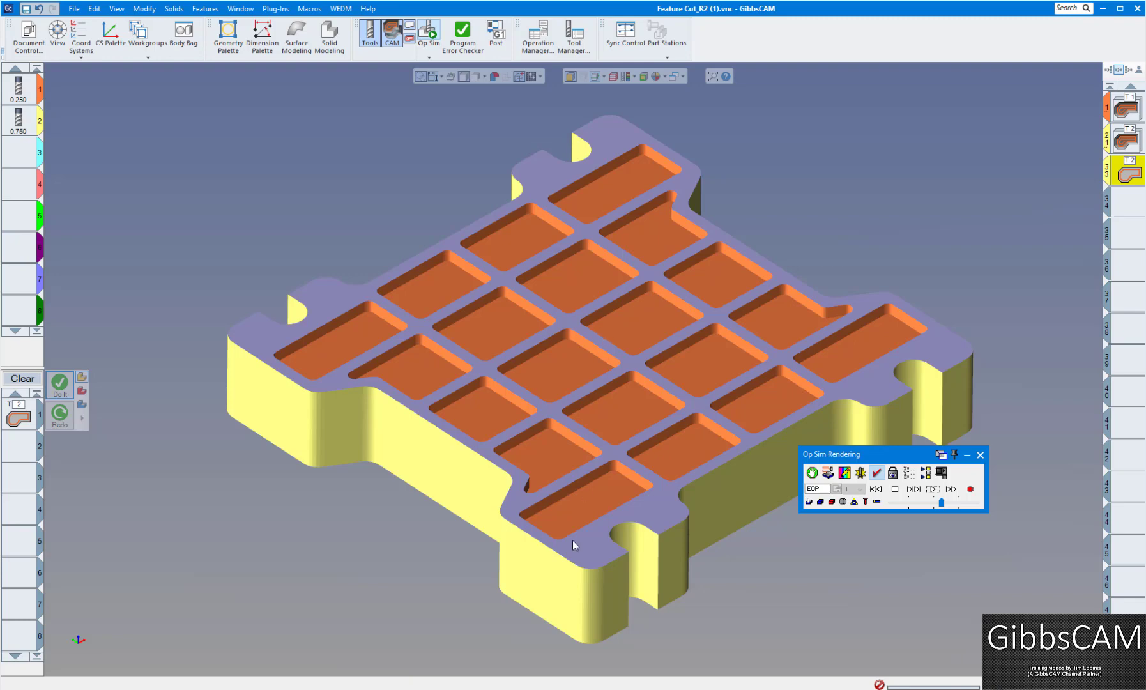
Switch to SOLIDWORKS and set the blind cut depth of the Center Pockets feature to .50 in
key("alt+Tab")
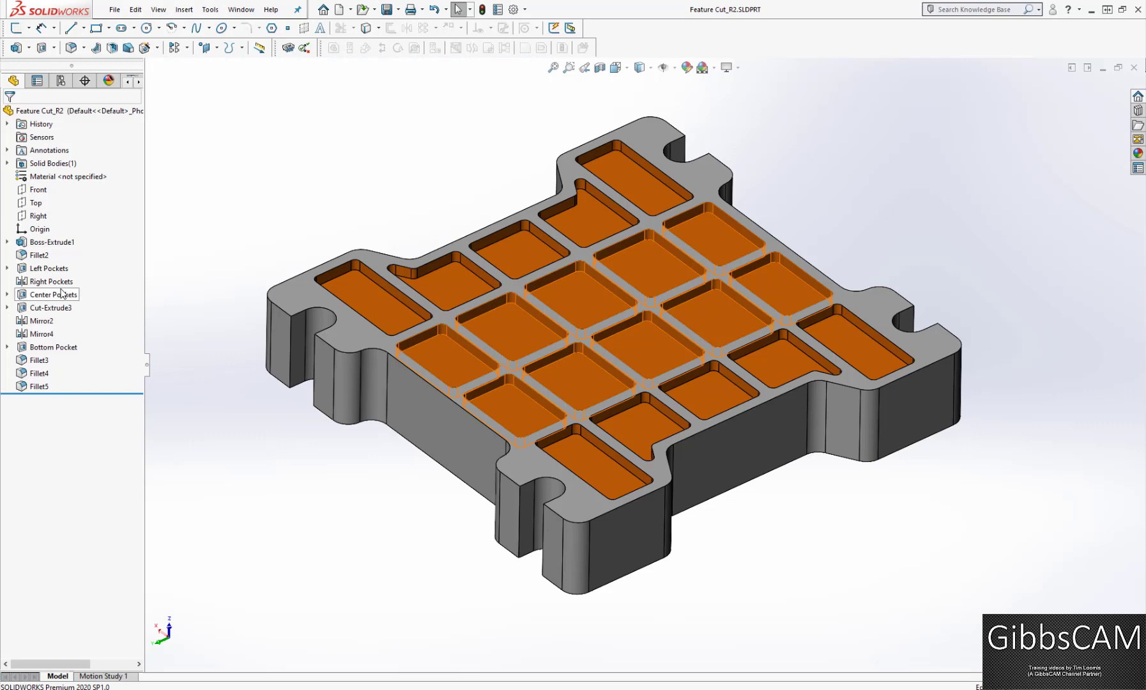
left_click(550, 288)
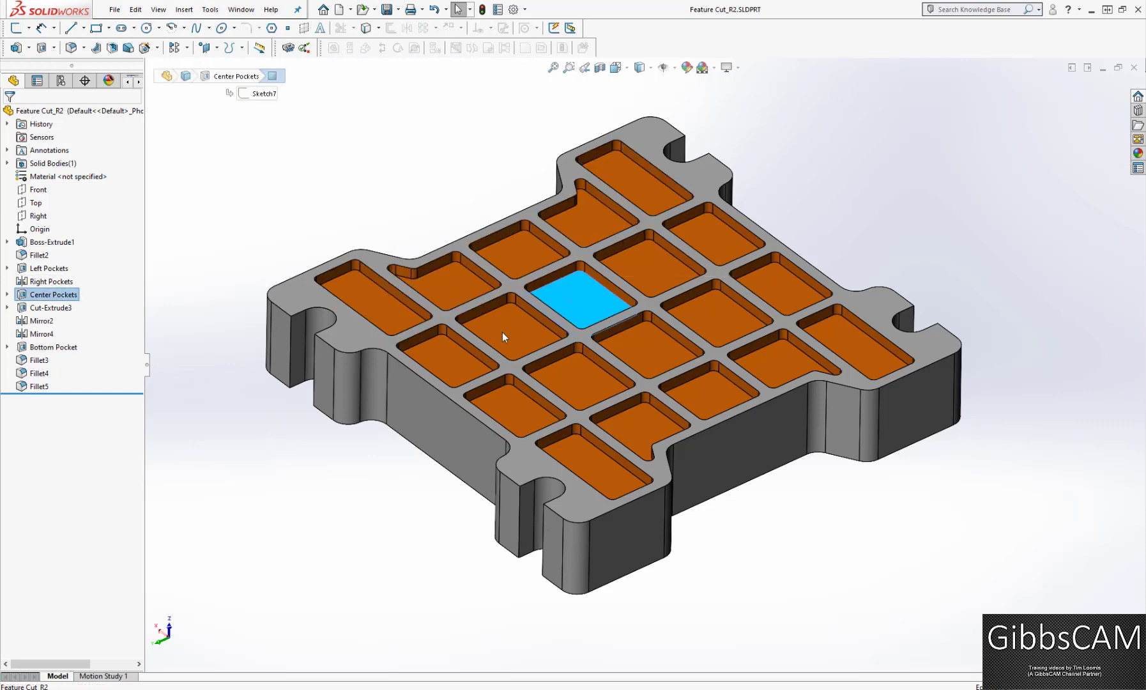
left_click(62, 298)
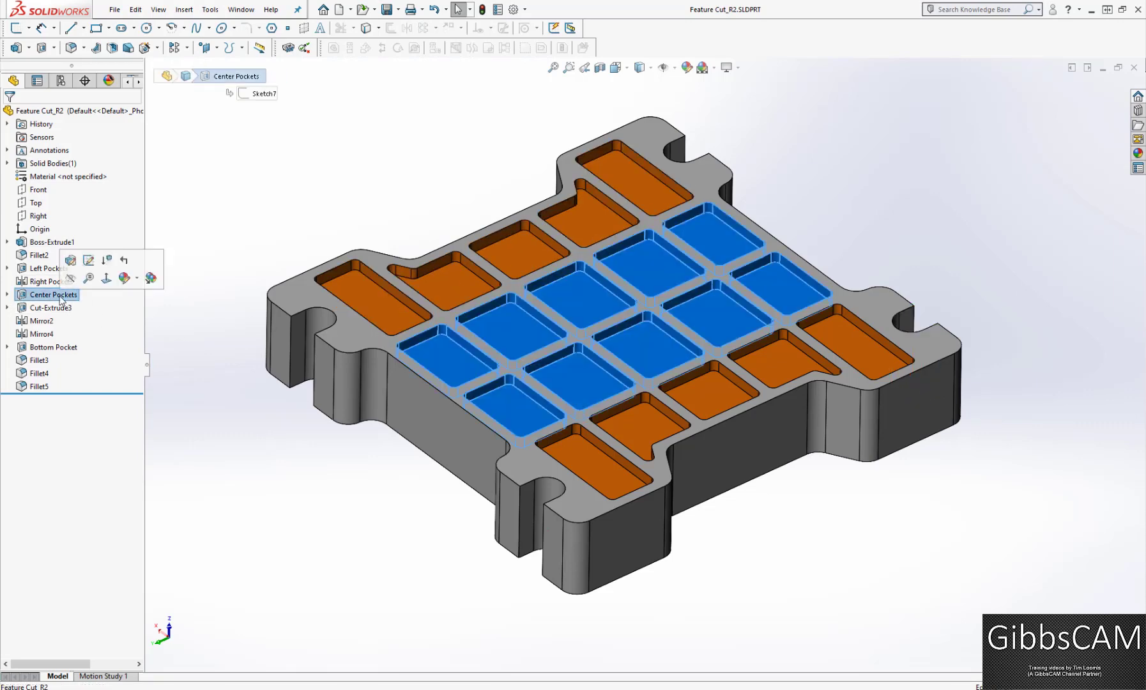
left_click(70, 260)
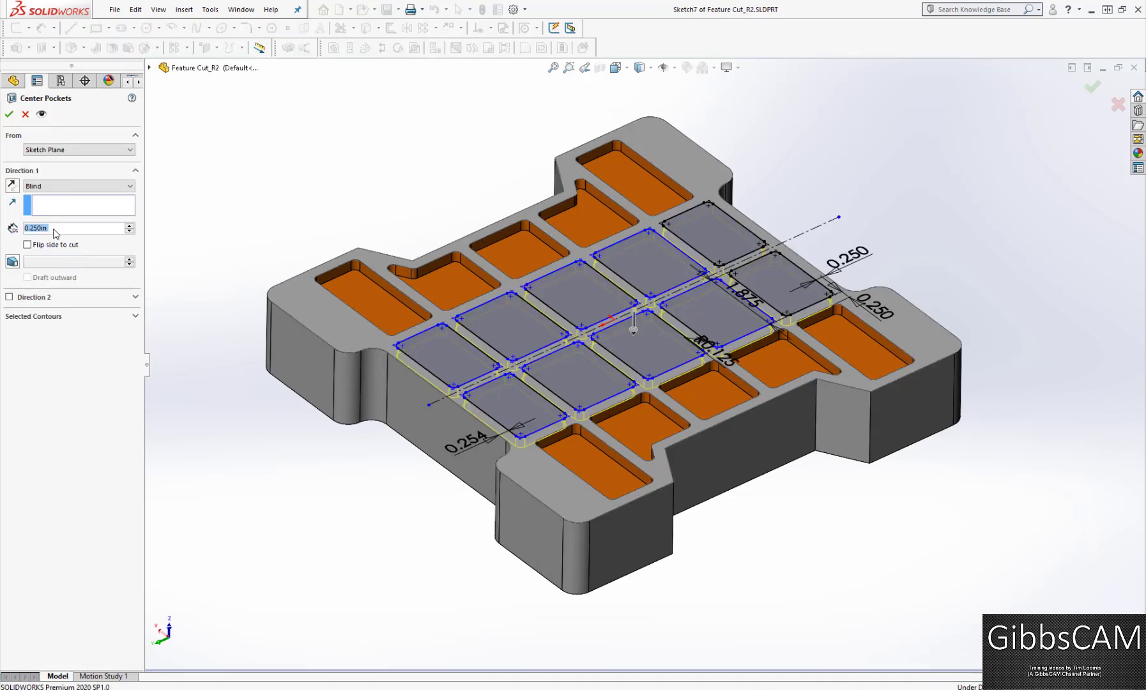
type(".50")
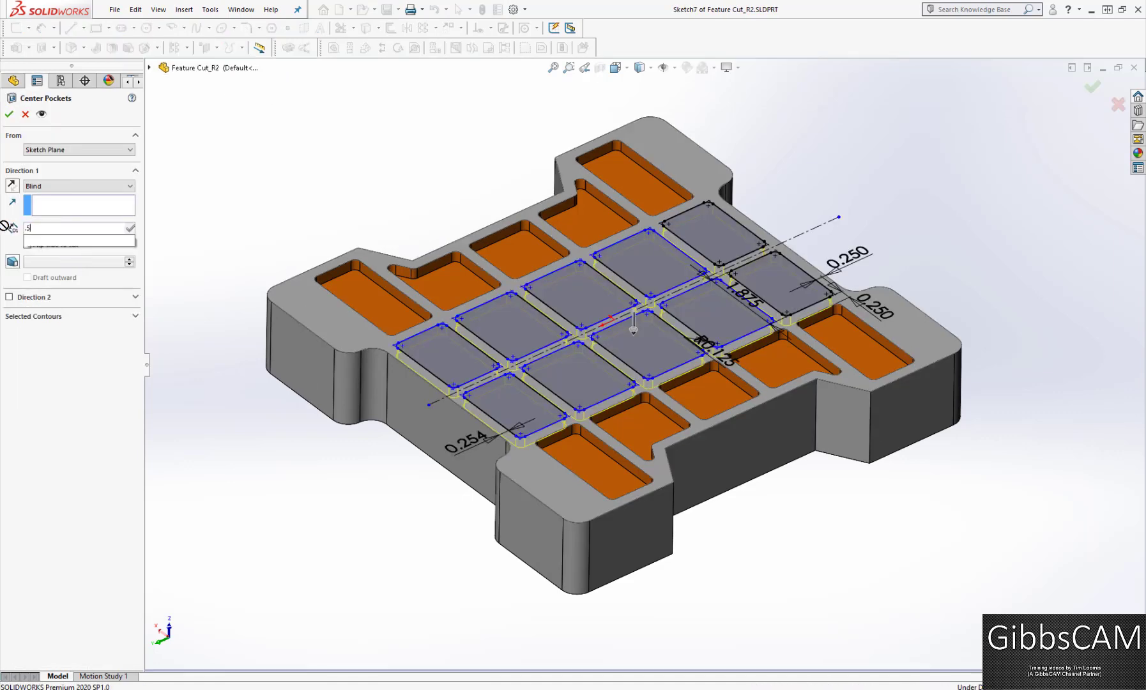
key("Return")
left_click(9, 114)
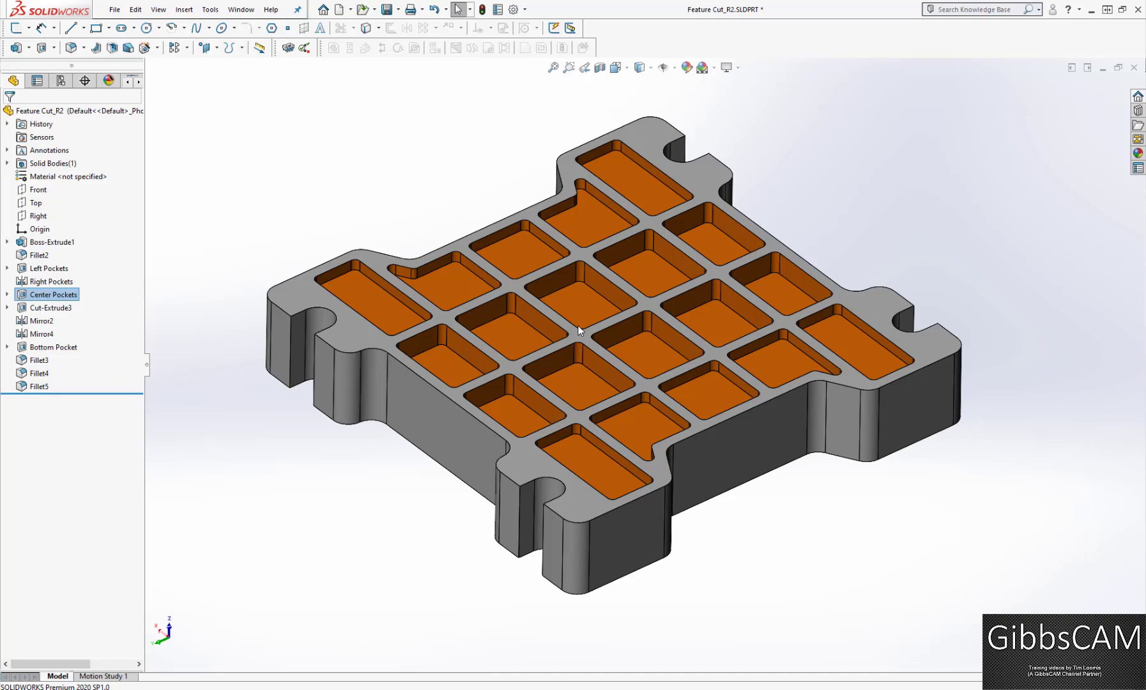
Transfer the modified part to GibbsCAM with the add-in, replacing the solid in the current part
middle_click_drag(578, 330, 578, 330)
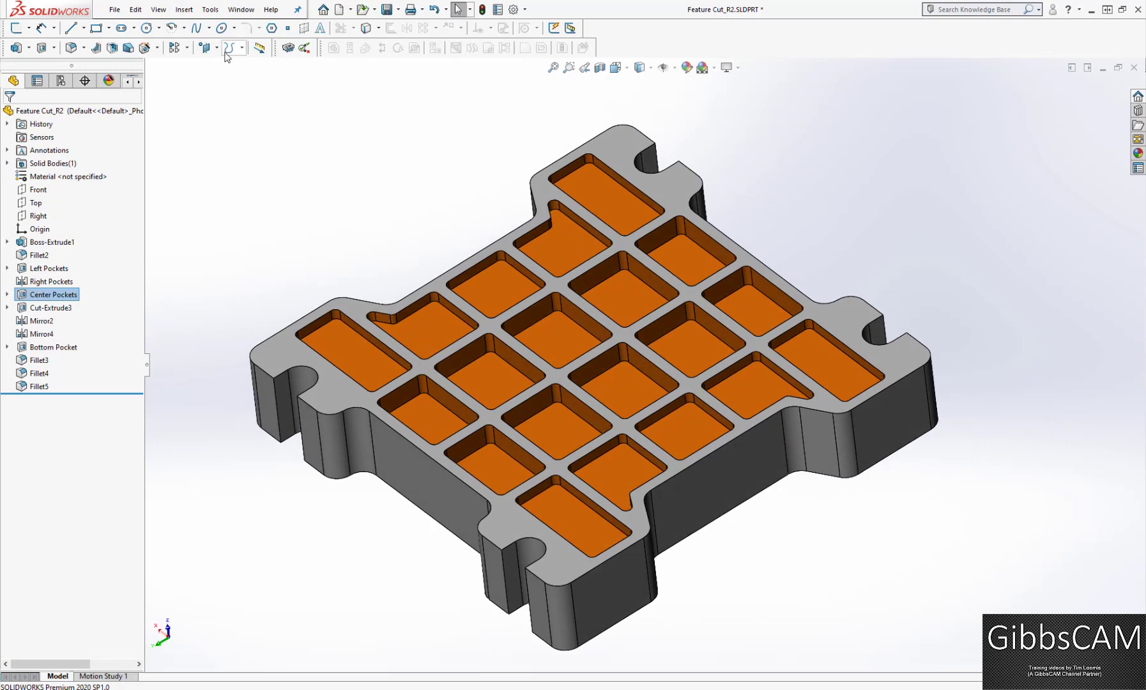
left_click(210, 9)
mouse_move(243, 57)
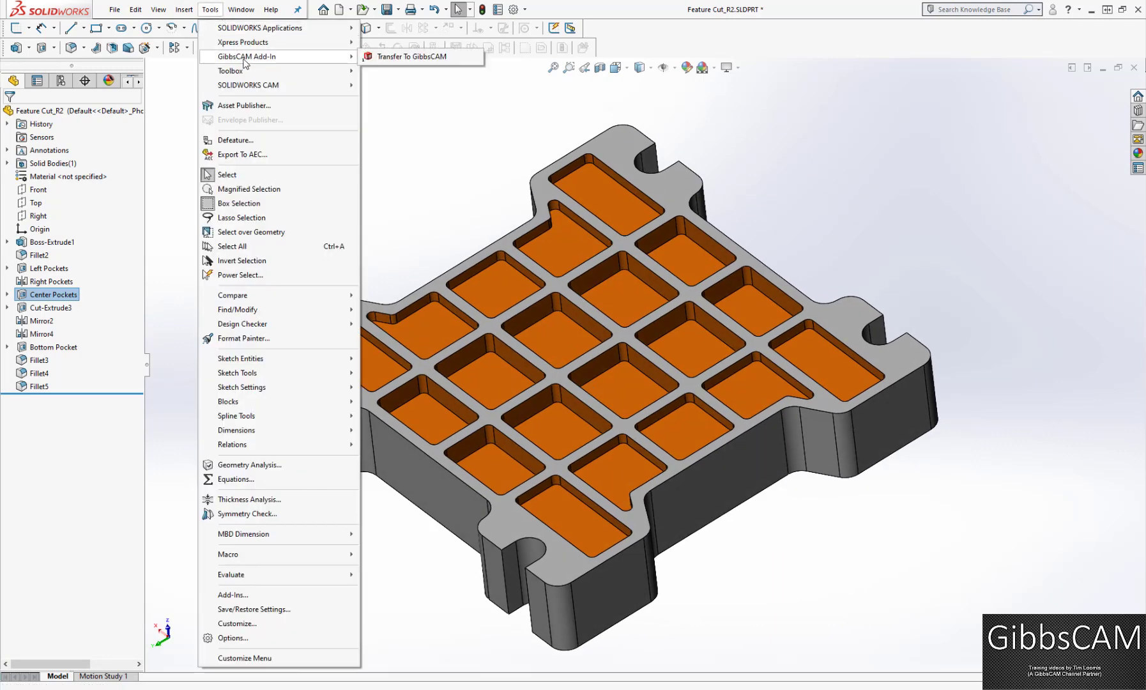
left_click(399, 56)
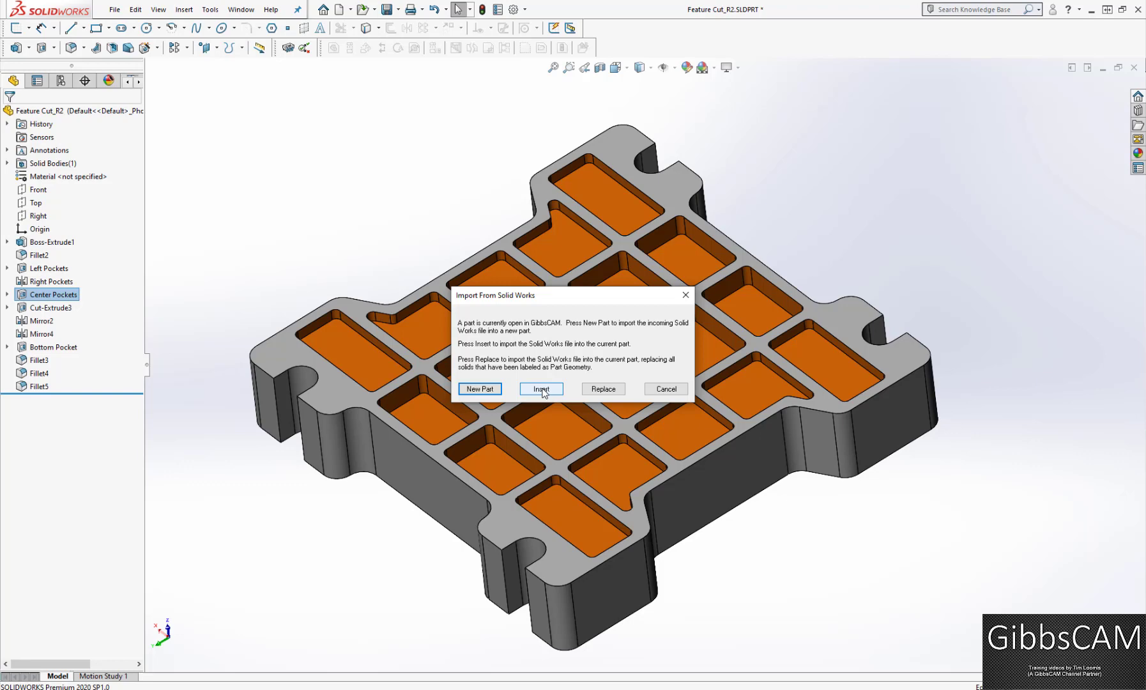
left_click(604, 388)
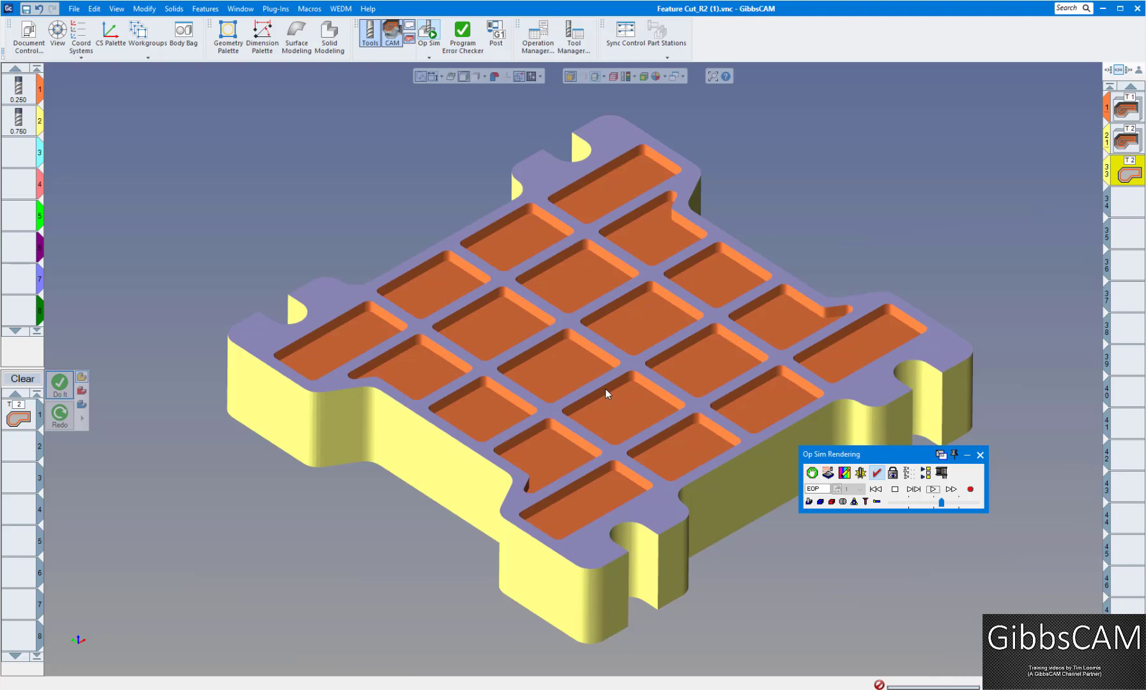
Leave the simulation, deselect the finishing operation and examine the updated center pockets from several angles
left_click(430, 36)
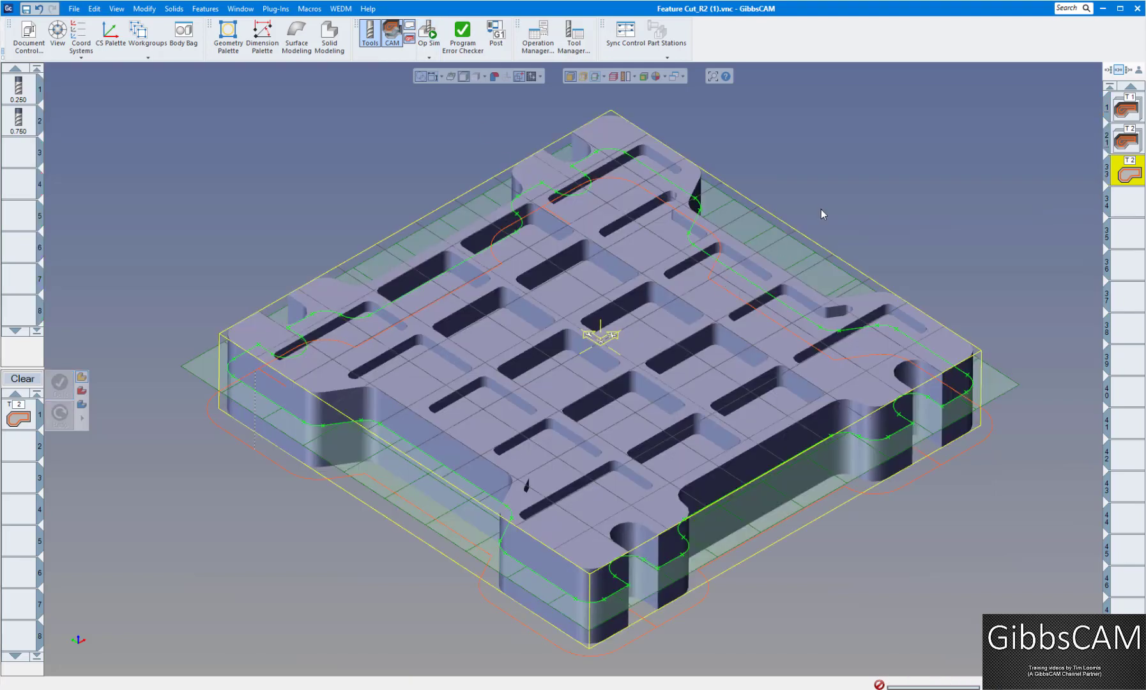
left_click(1124, 202)
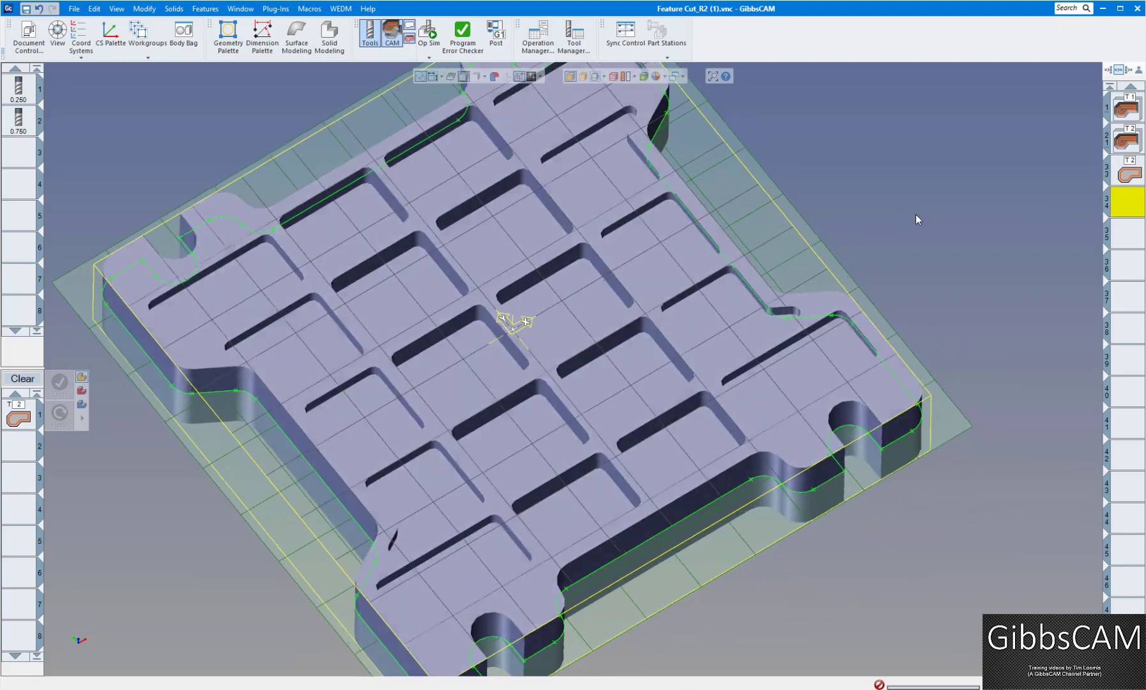
key("Down")
key("Down")
key("Down")
key("Down")
scroll(818, 203, "up", 3)
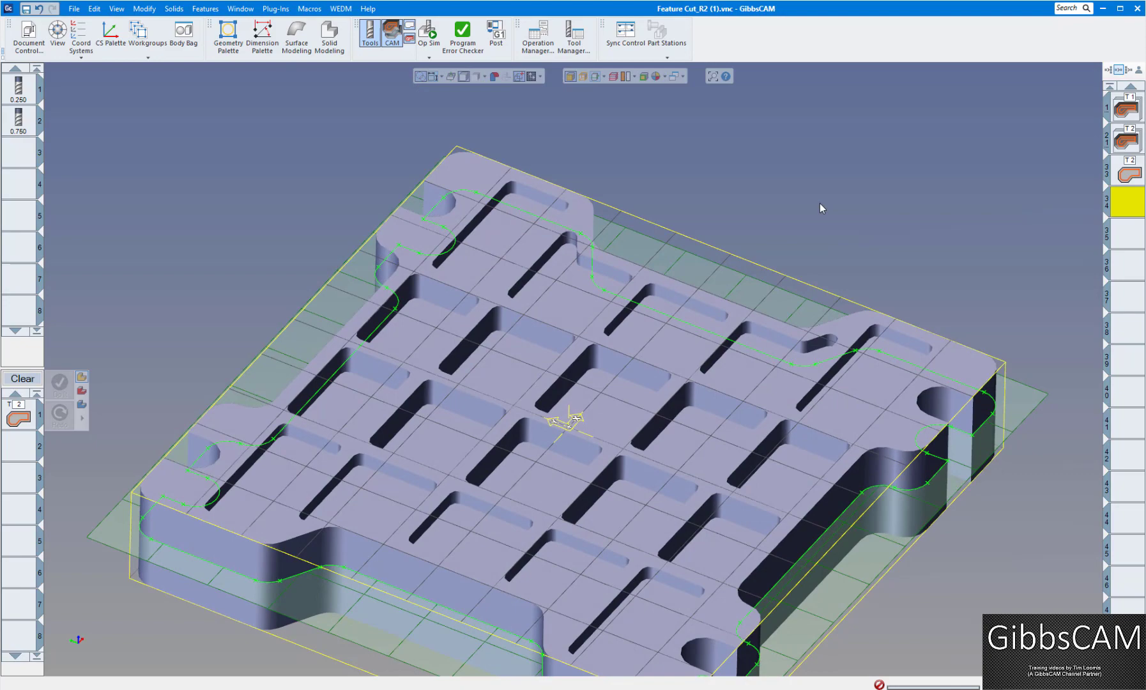
Restore the full view of the modified part and examine its pockets from a rotated angle
left_click(531, 75)
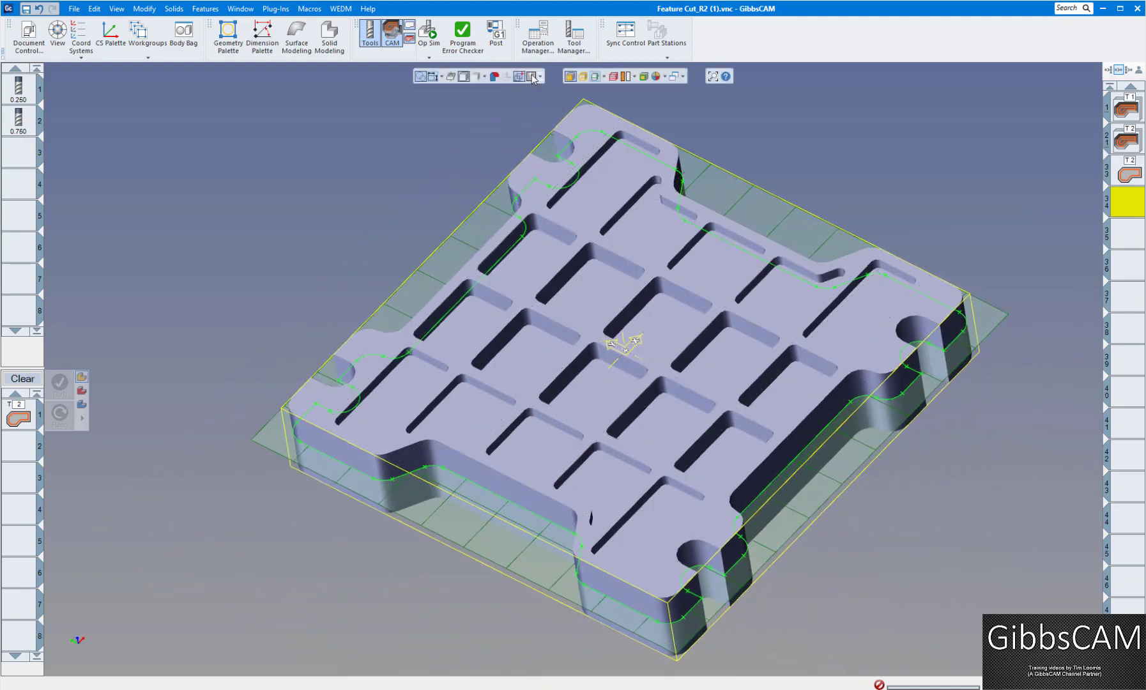
key("Right")
key("Right")
key("Right")
key("Right")
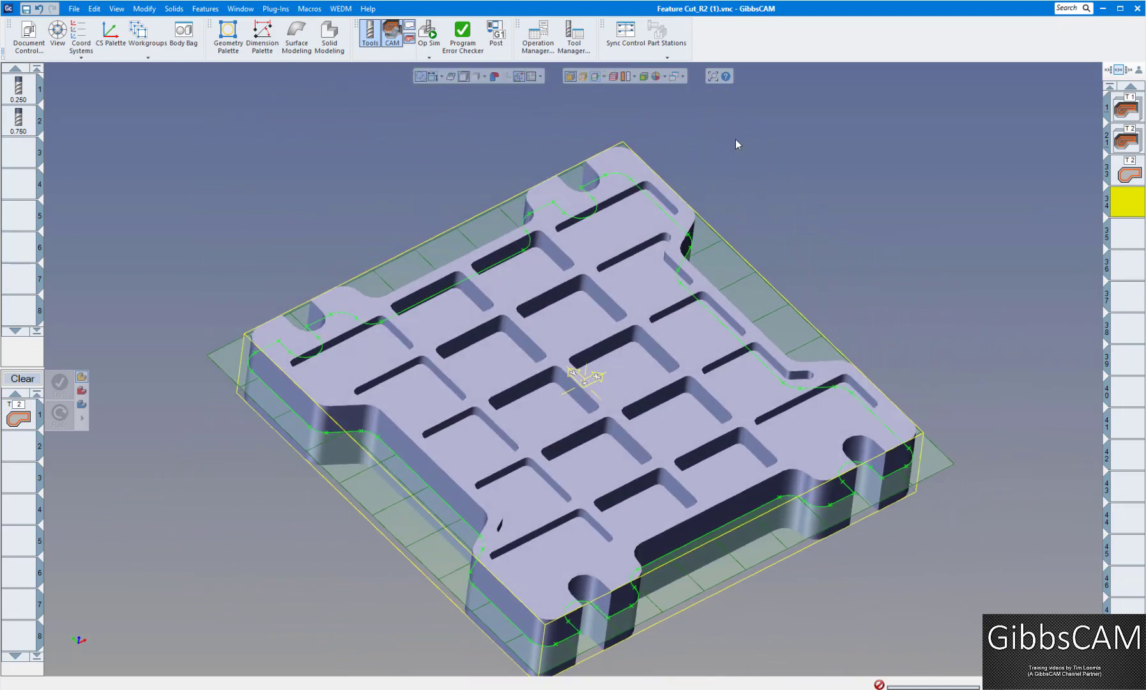
key("Right")
key("Right")
key("Right")
key("Right")
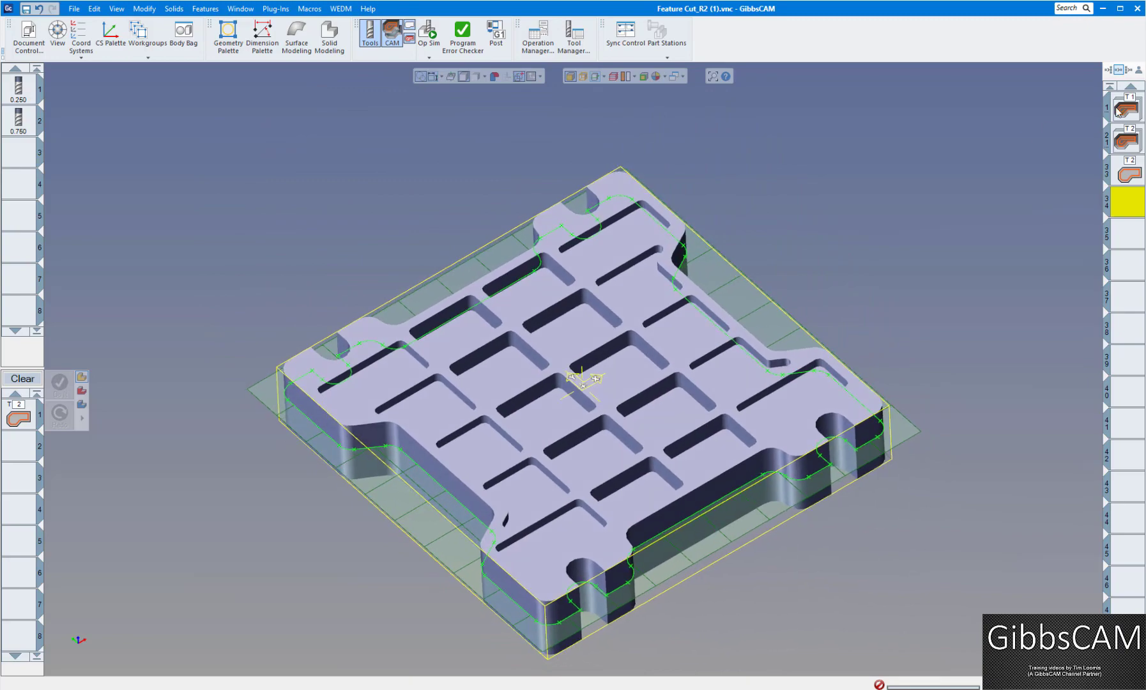
Reopen the pocket roughing process, regenerate its toolpaths for the Left, Right and Center Pockets, and close the process and feature dialogs
double_click(1124, 111)
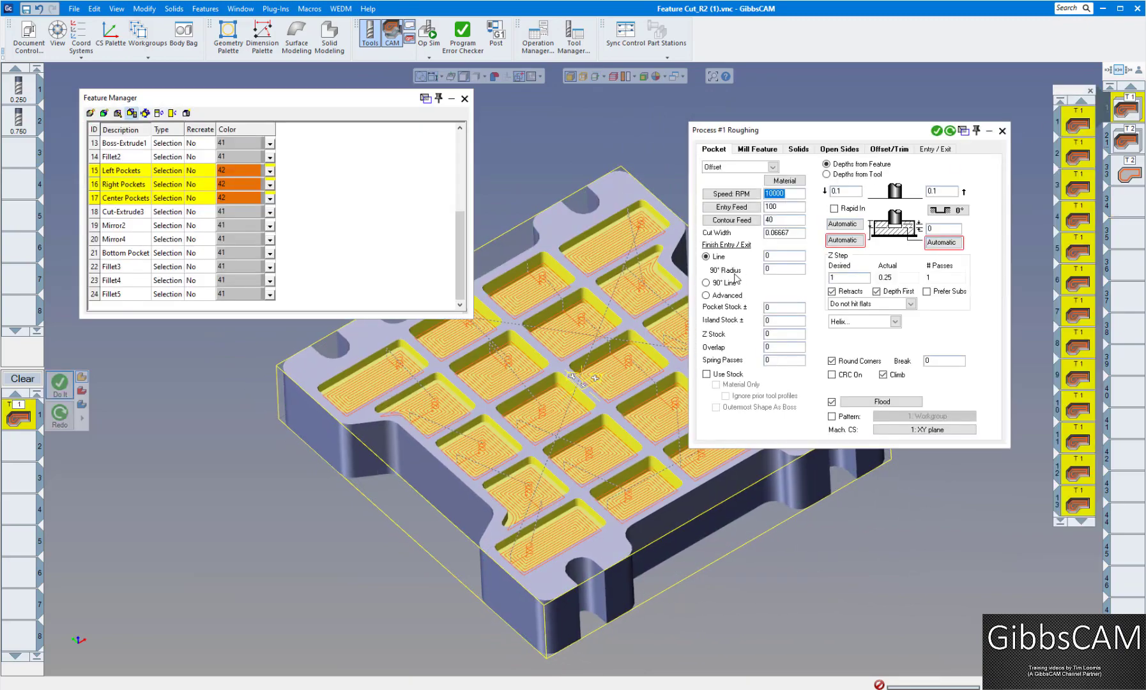
middle_click_drag(635, 268, 554, 310)
key("Up")
key("Up")
key("Up")
key("Up")
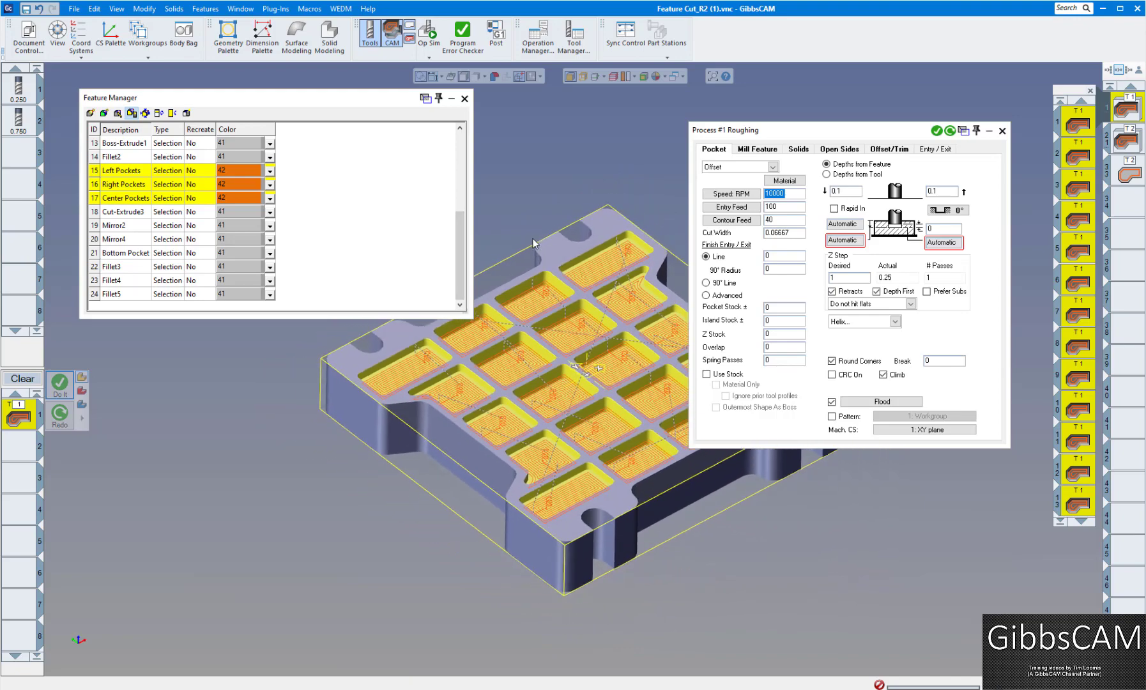
middle_click_drag(540, 240, 538, 236)
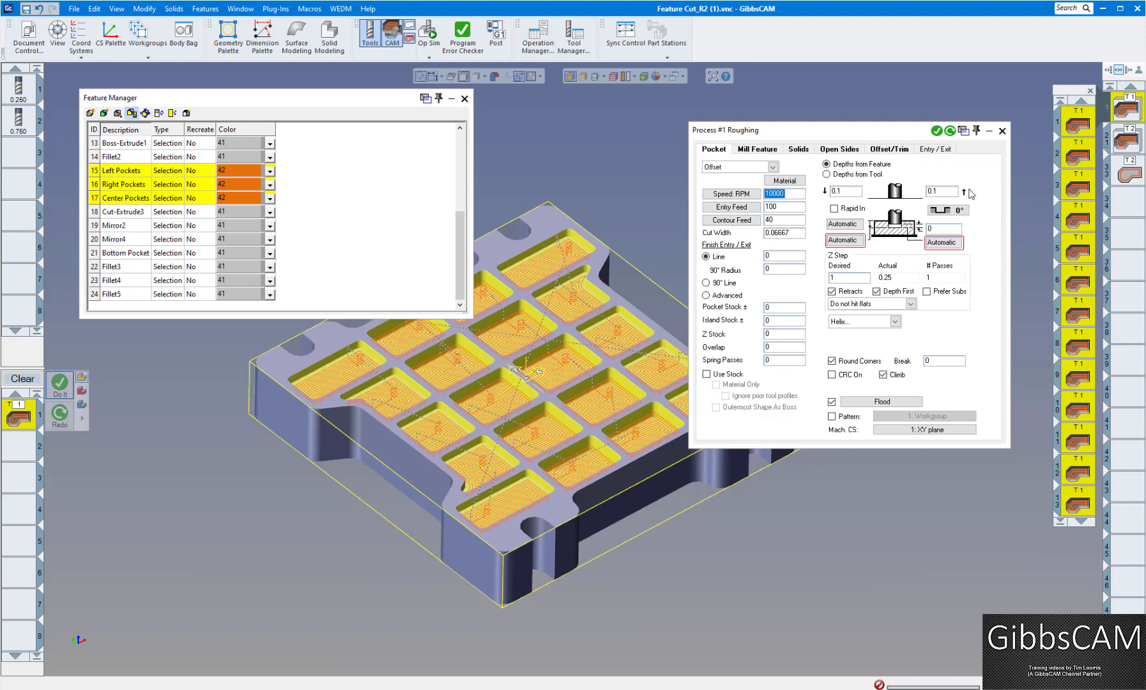
left_click(950, 131)
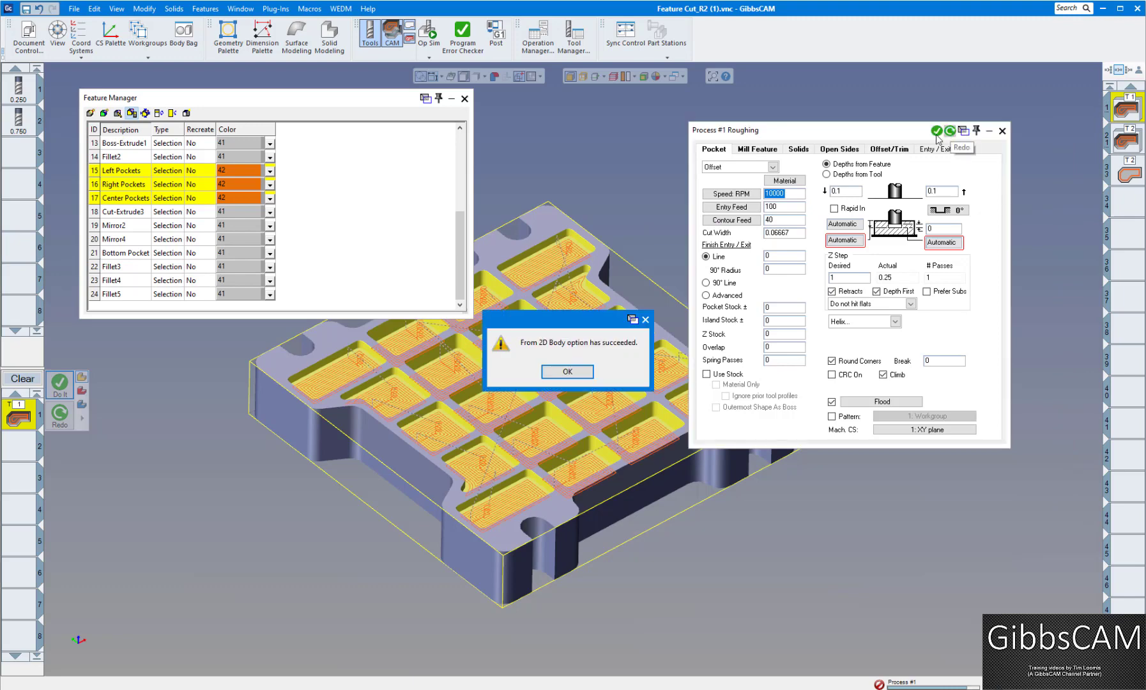
left_click(567, 371)
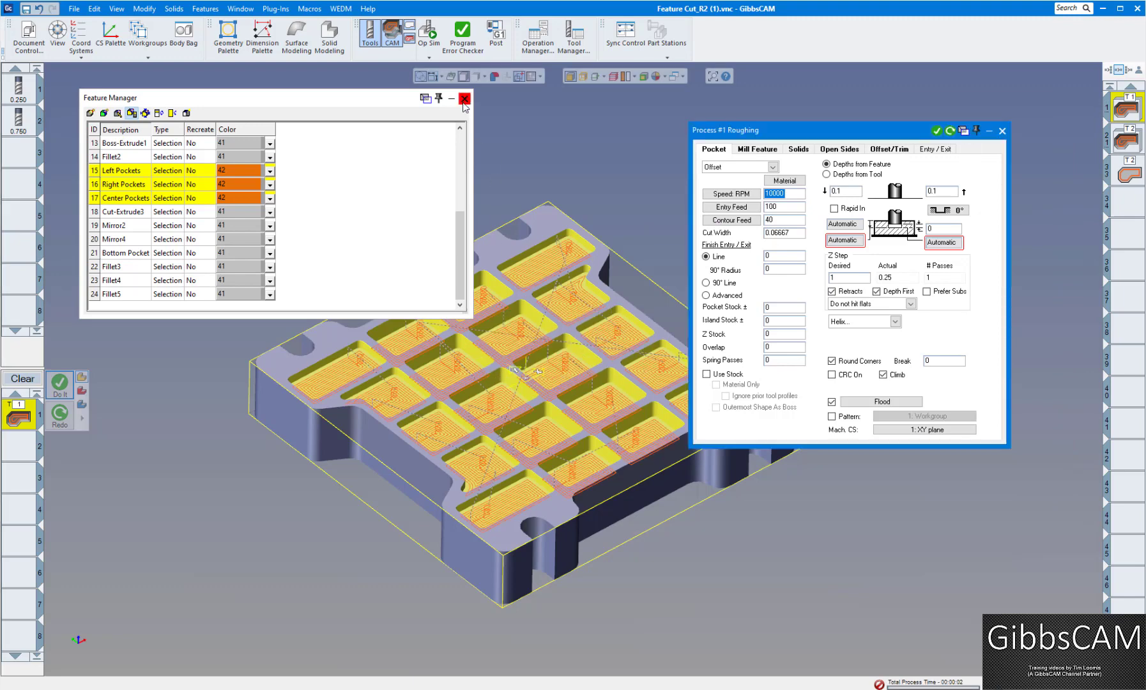
left_click(464, 100)
left_click(1002, 131)
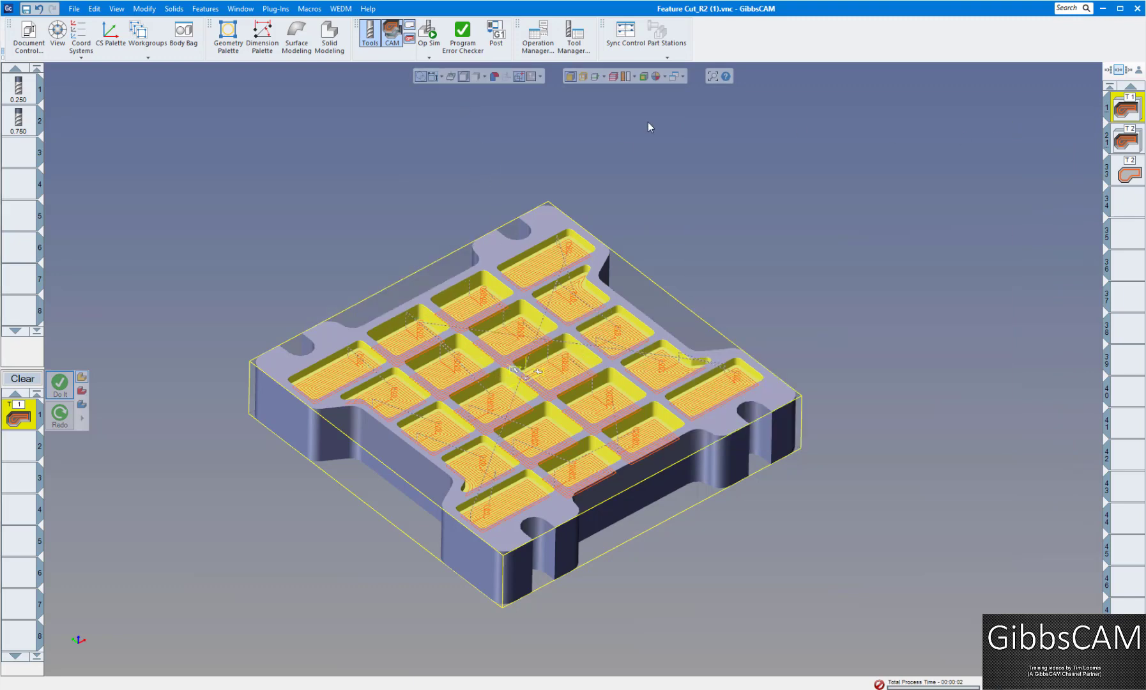
Simulate the updated machining operations on the stock in Op Sim and inspect the cut pockets up close
left_click(429, 32)
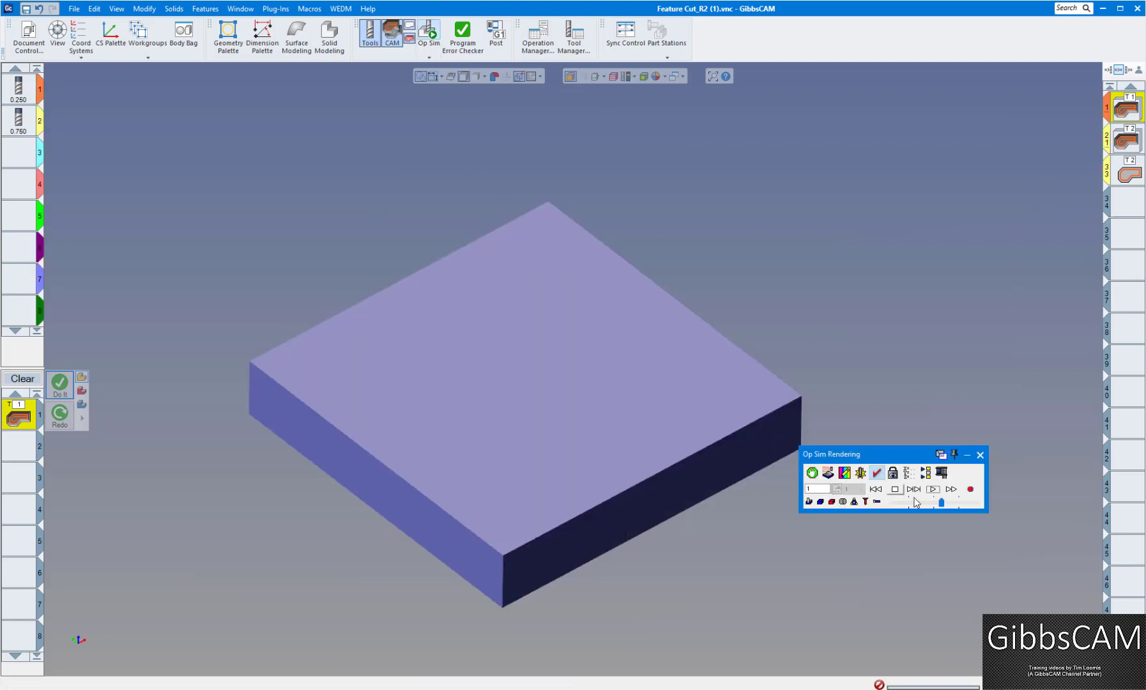
left_click(932, 489)
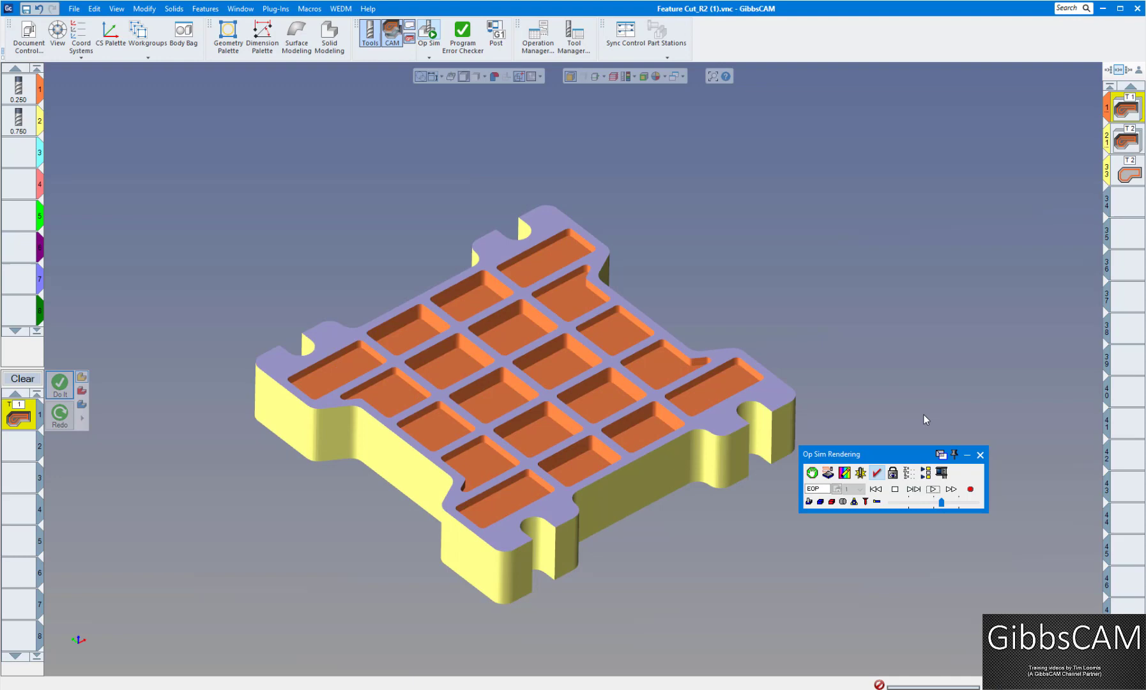
scroll(871, 294, "up", 3)
middle_click_drag(871, 294, 871, 294)
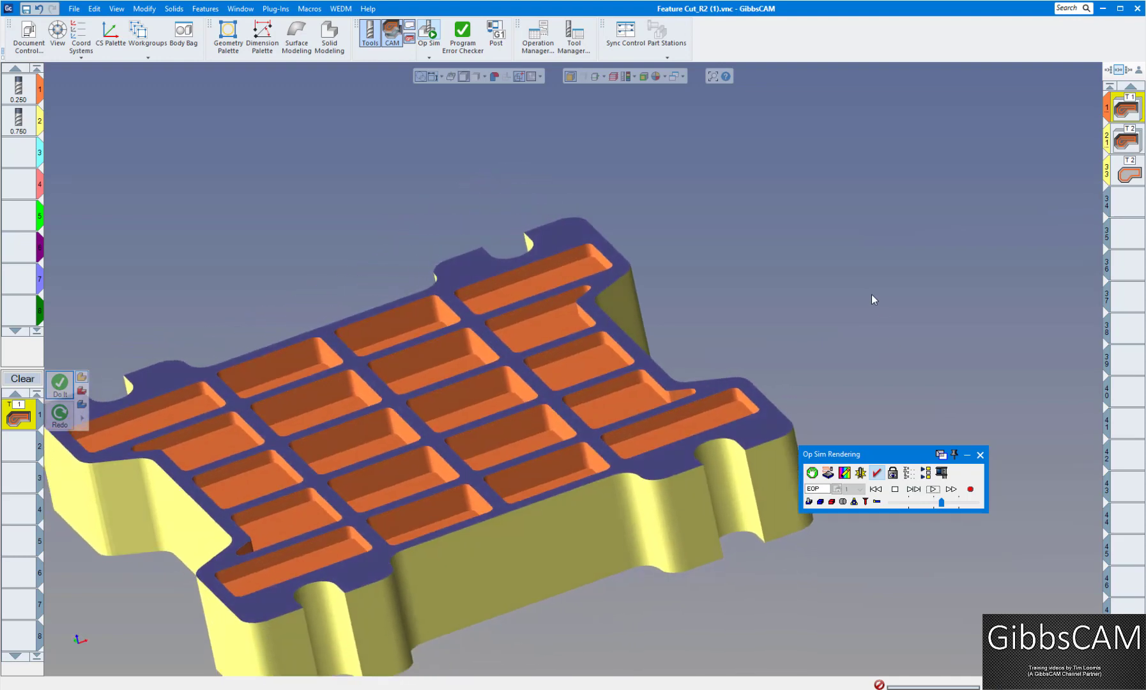